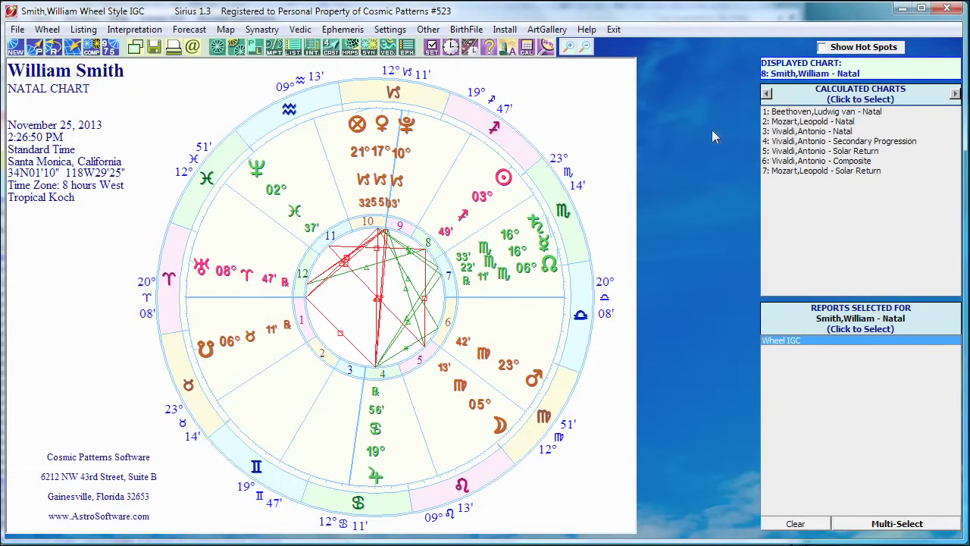
Open Other Settings and show the Date & Time entry options: free-form dates, American style, AM/PM.
{"action": "left_click", "coordinate": [432, 48]}
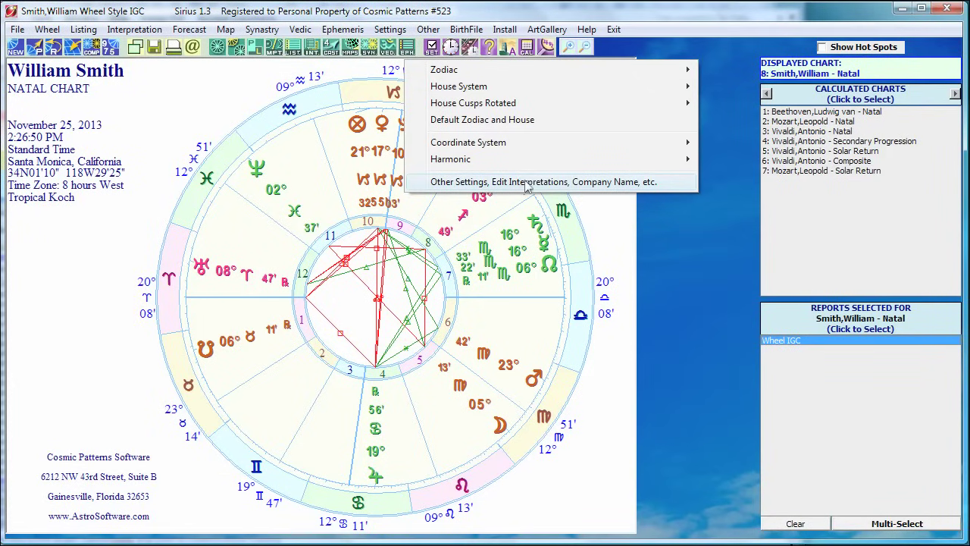
{"action": "left_click", "coordinate": [579, 185]}
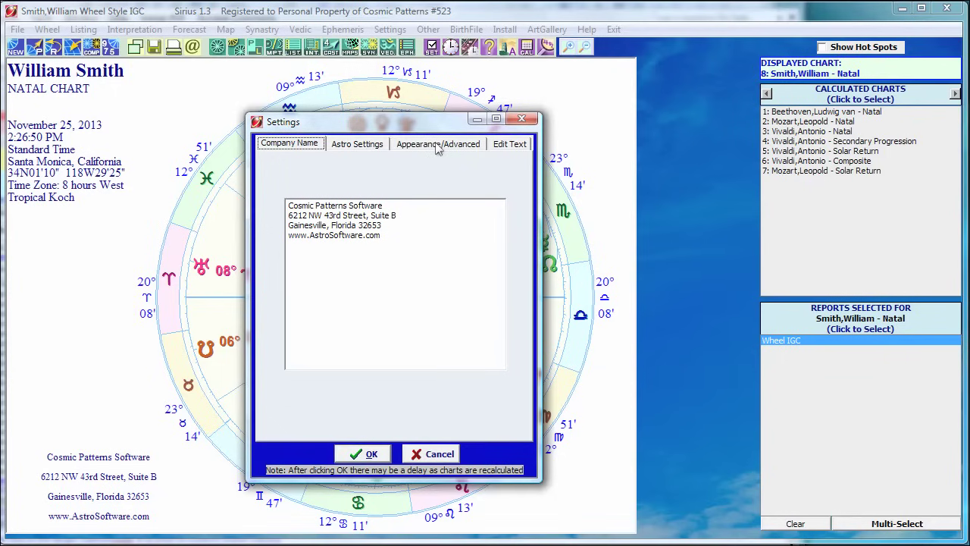
{"action": "left_click", "coordinate": [438, 146]}
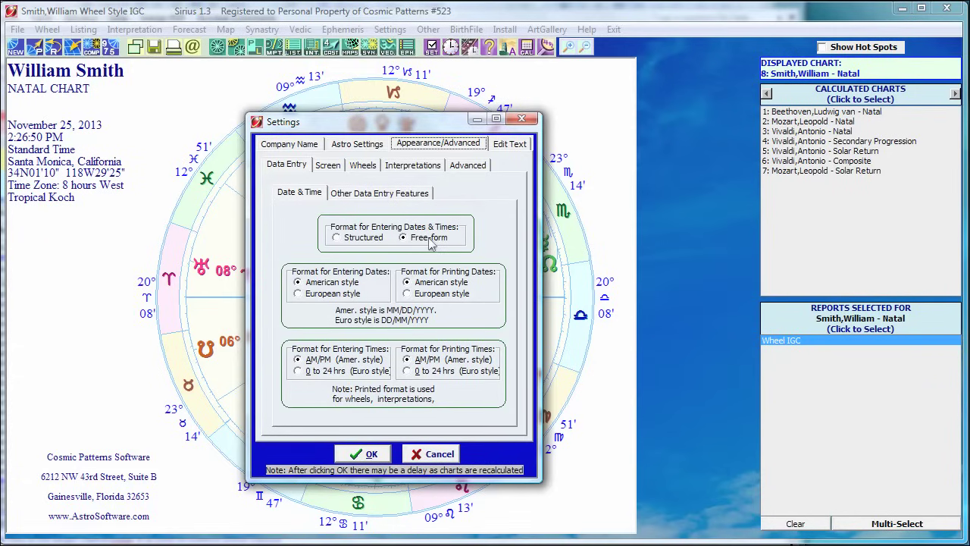
{"action": "left_click", "coordinate": [338, 239]}
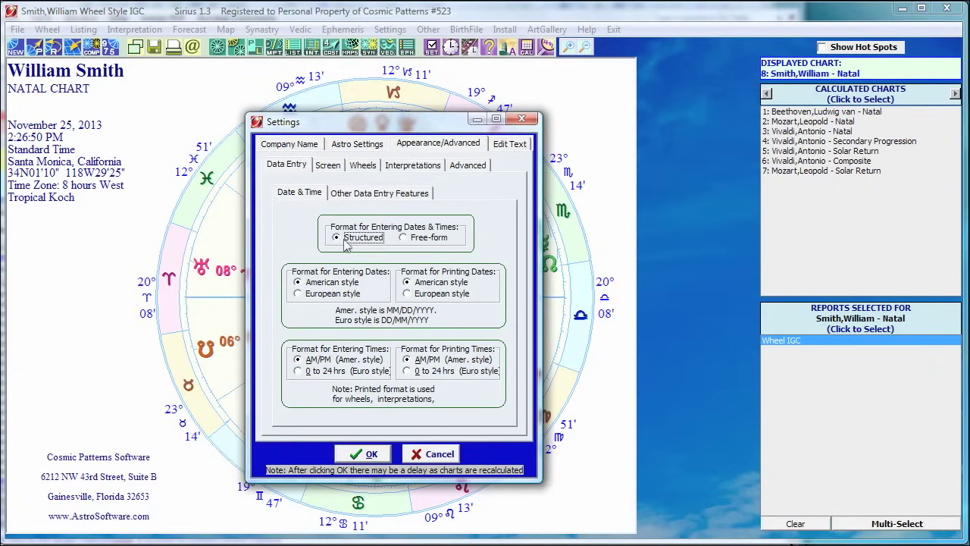
{"action": "left_click", "coordinate": [407, 239]}
Apply the settings with OK and bring up the NEW menu for adding a chart.
{"action": "left_click", "coordinate": [370, 454]}
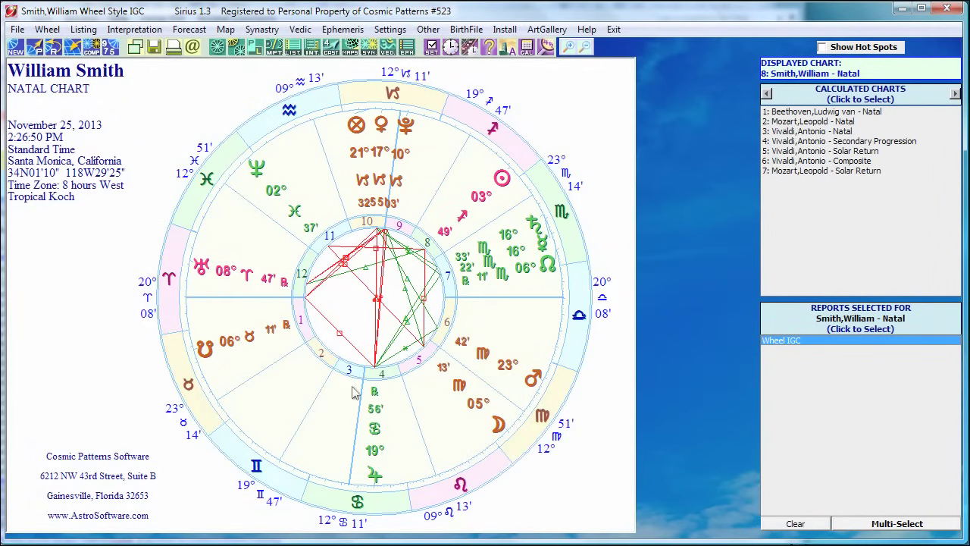
{"action": "left_click", "coordinate": [16, 49]}
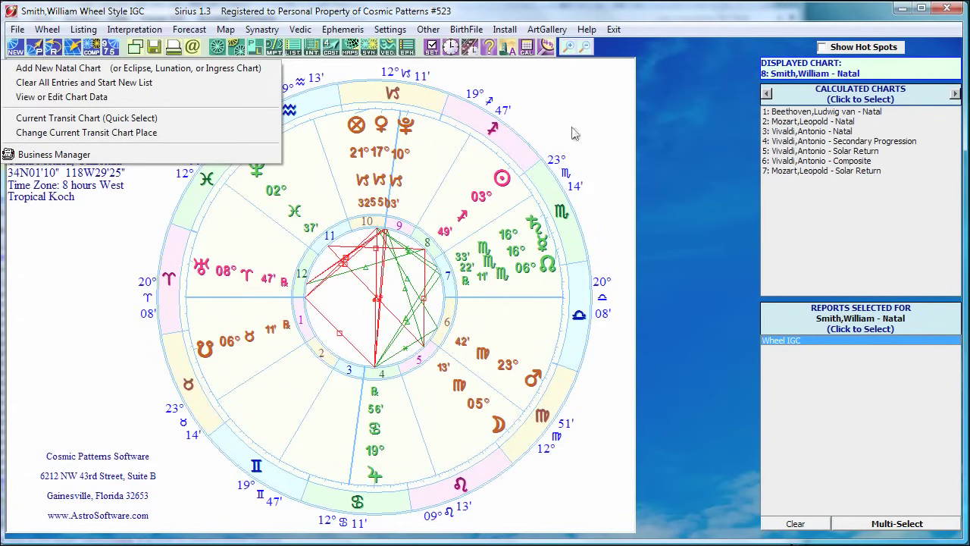
Start a new natal chart and type a partial surname to list matching stored charts.
{"action": "left_click", "coordinate": [43, 73]}
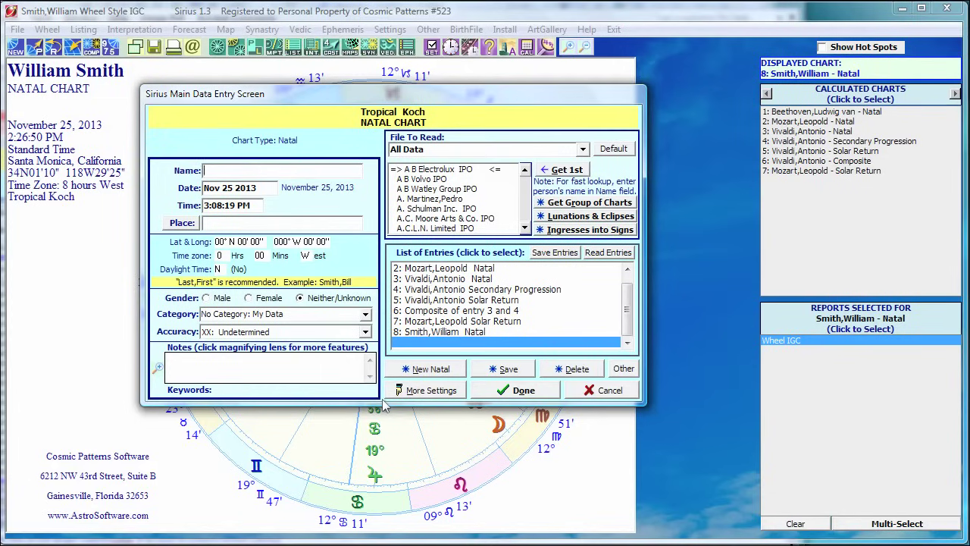
{"action": "type", "text": "O"}
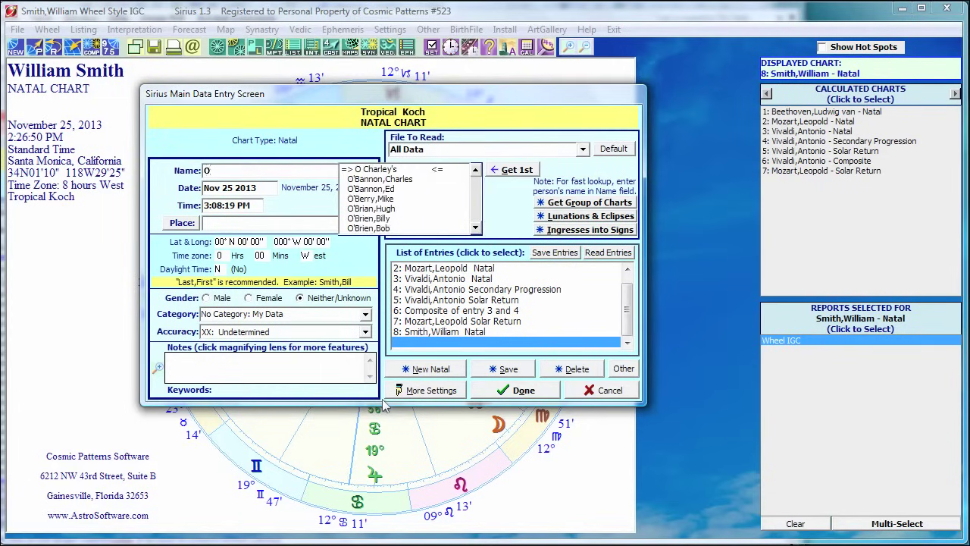
{"action": "type", "text": "bama"}
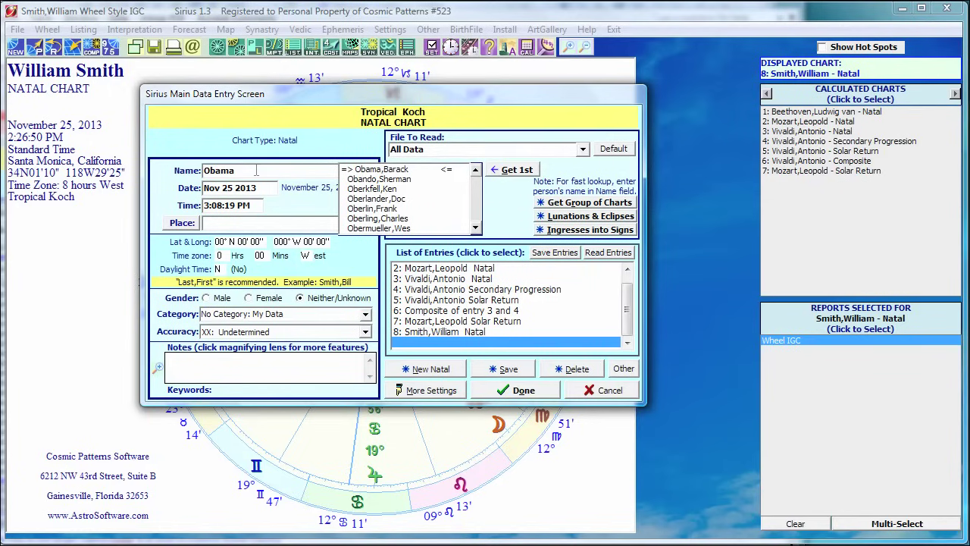
Load the stored chart born Aug 4 1961 in Honolulu as entry 9, keeping the accuracy rating.
{"action": "left_click", "coordinate": [374, 172]}
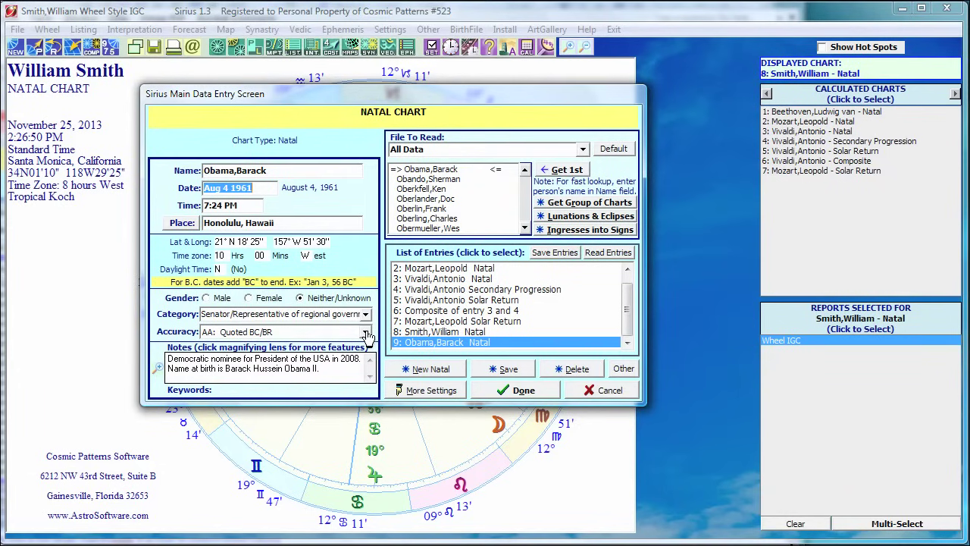
{"action": "left_click", "coordinate": [366, 334]}
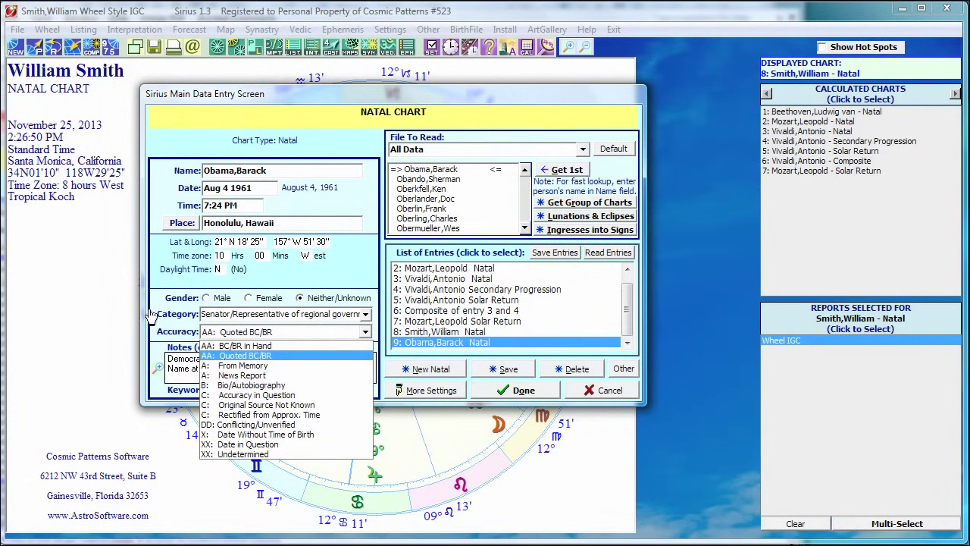
{"action": "left_click", "coordinate": [350, 277]}
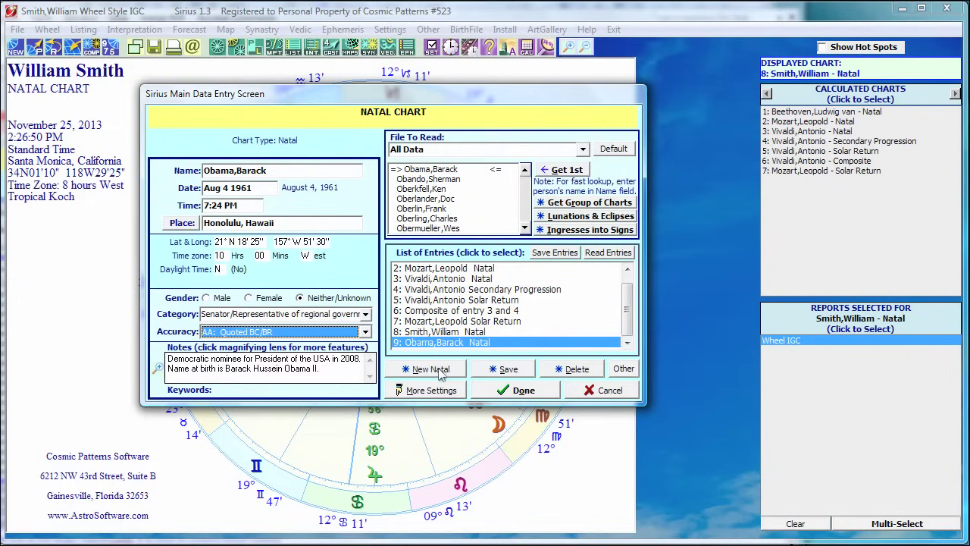
Create new natal entry 10 with the person's name entered as Last, First.
{"action": "left_click", "coordinate": [442, 368]}
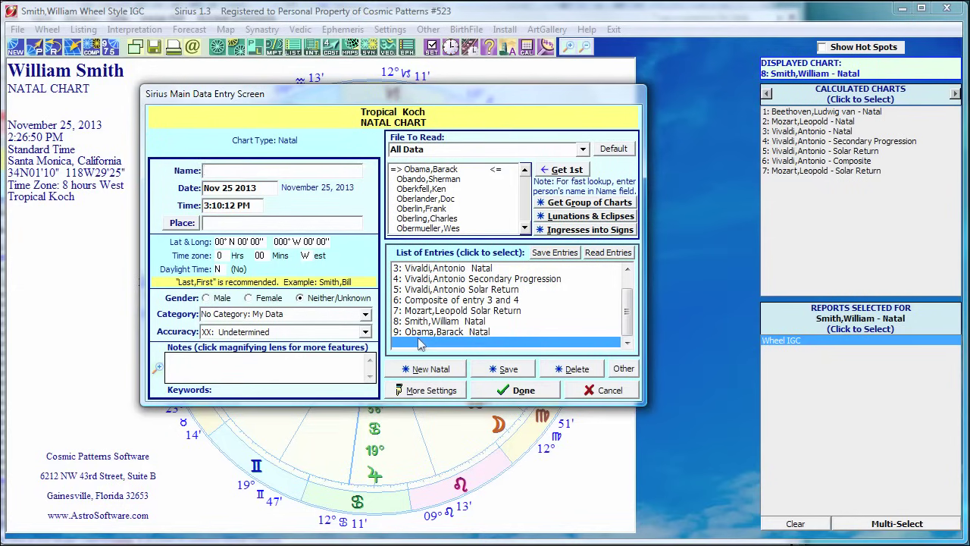
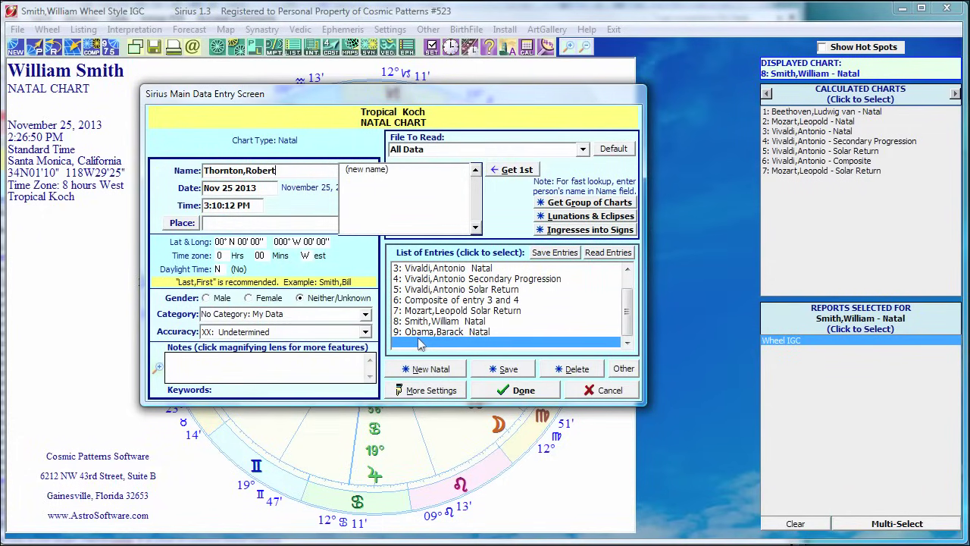
{"action": "type", "text": "Smith,Bill"}
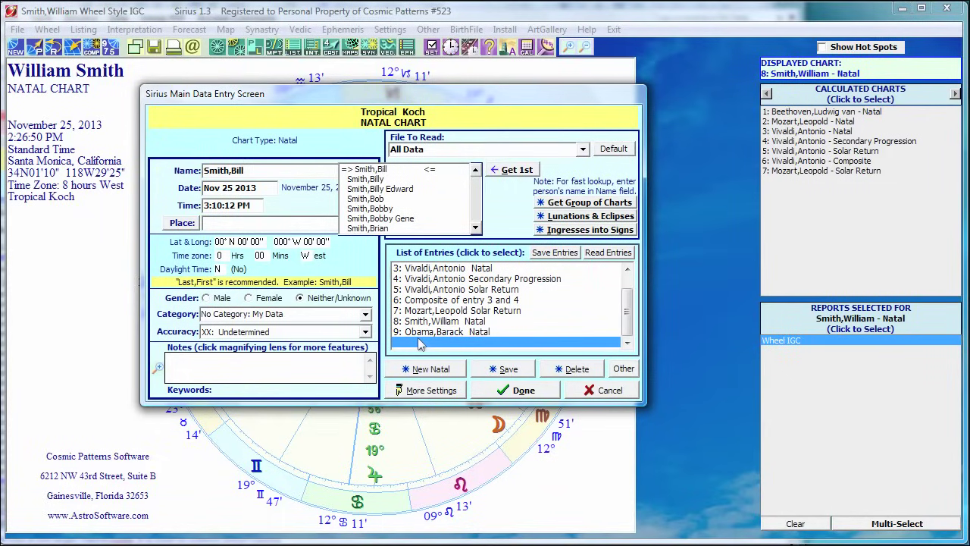
{"action": "key", "text": "BackSpace"}
{"action": "key", "text": "BackSpace"}
{"action": "key", "text": "BackSpace"}
{"action": "key", "text": "BackSpace"}
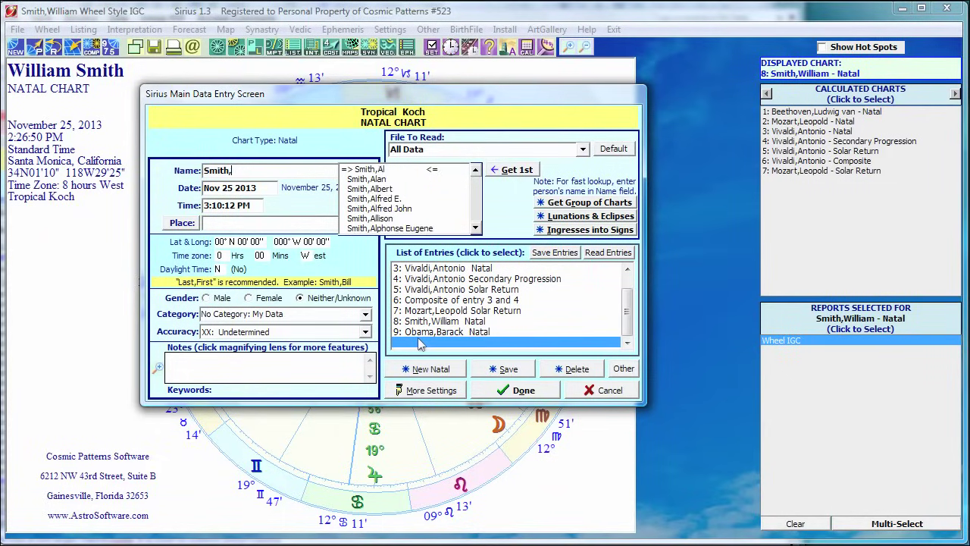
{"action": "type", "text": "Bill"}
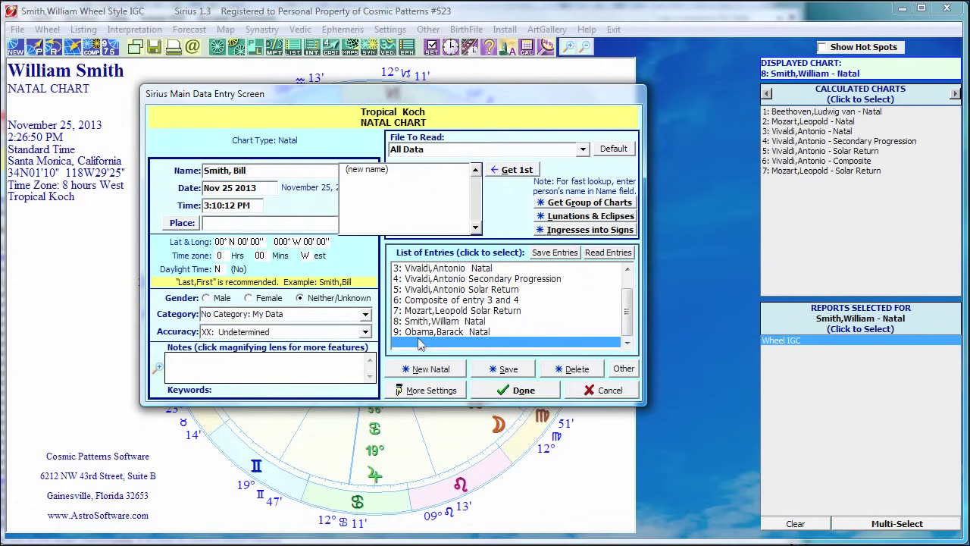
{"action": "key", "text": "BackSpace"}
{"action": "key", "text": "BackSpace"}
{"action": "key", "text": "BackSpace"}
{"action": "key", "text": "BackSpace"}
{"action": "key", "text": "BackSpace"}
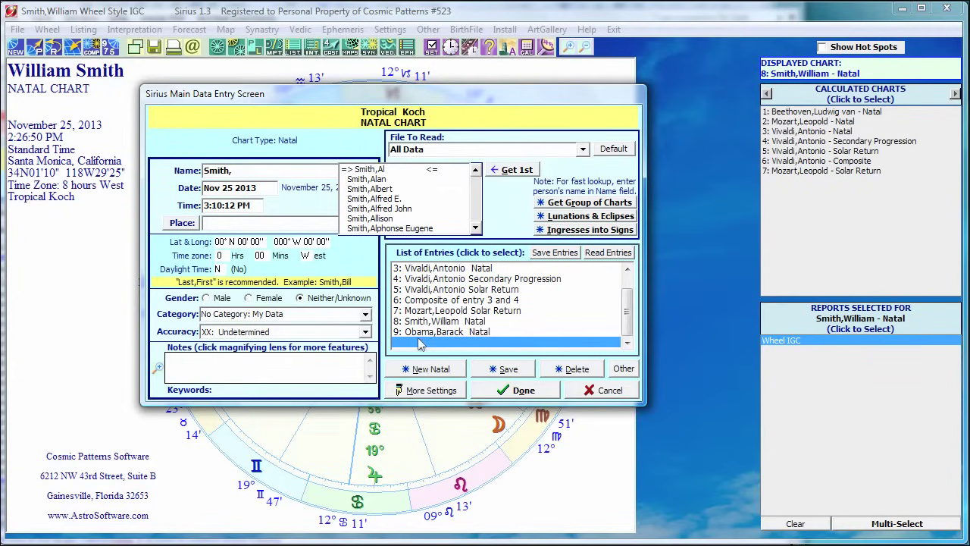
{"action": "type", "text": "Bill"}
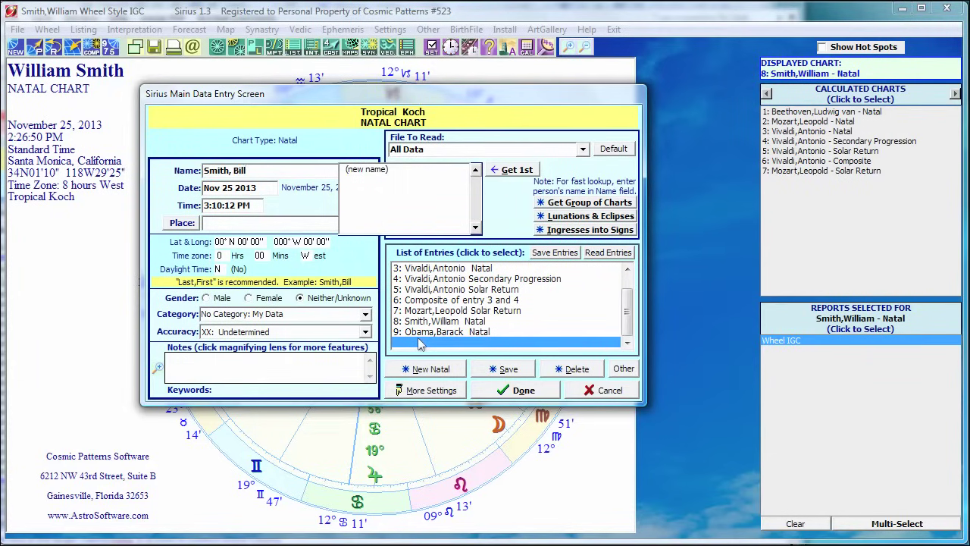
{"action": "key", "text": "Tab"}
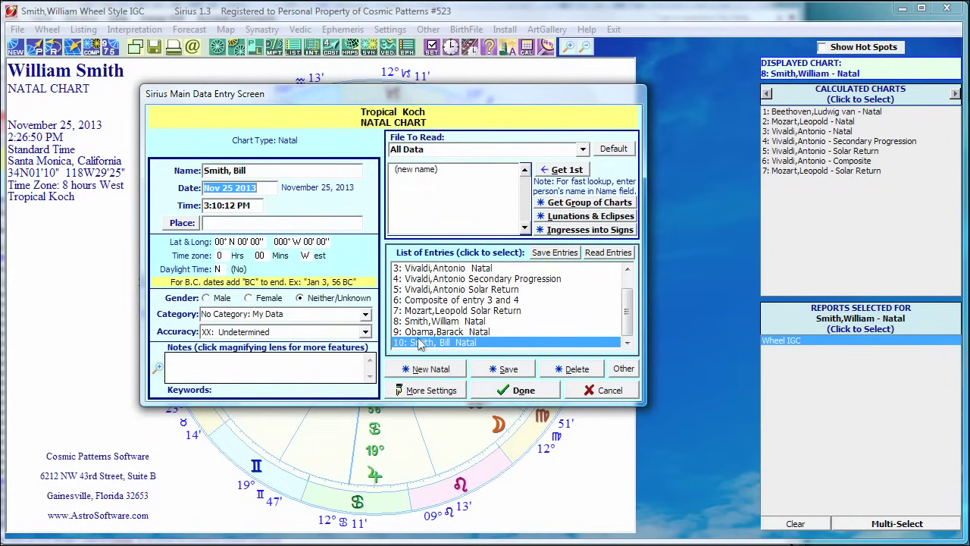
Enter the birth date as jul 15 1948, correcting the typing slips.
{"action": "type", "text": "jul 15 "}
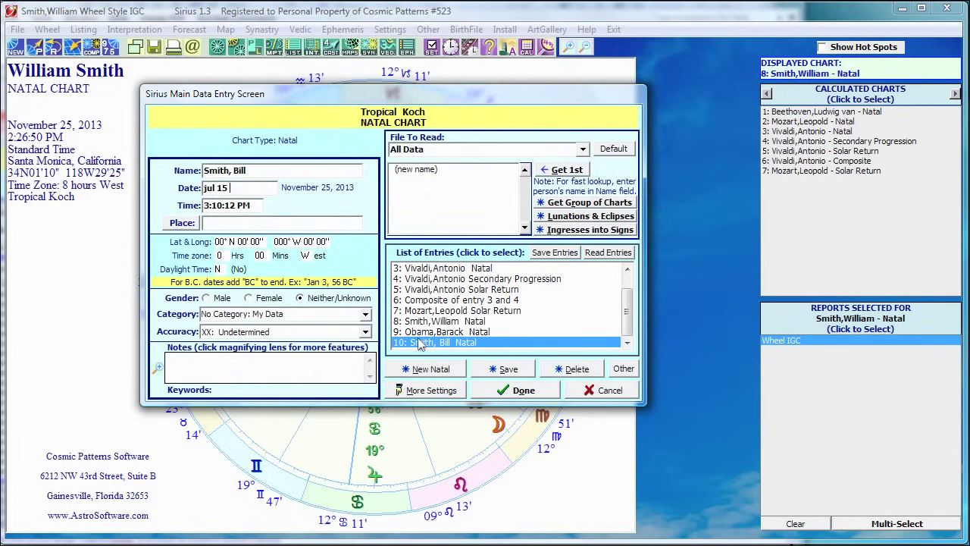
{"action": "type", "text": "1948"}
{"action": "left_click", "coordinate": [206, 206]}
{"action": "left_click", "coordinate": [206, 201]}
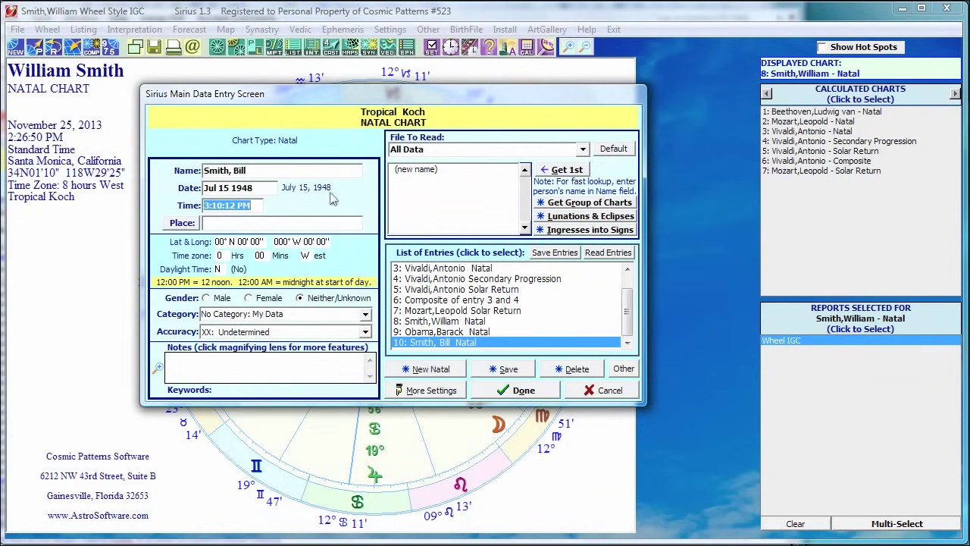
{"action": "left_click", "coordinate": [261, 189]}
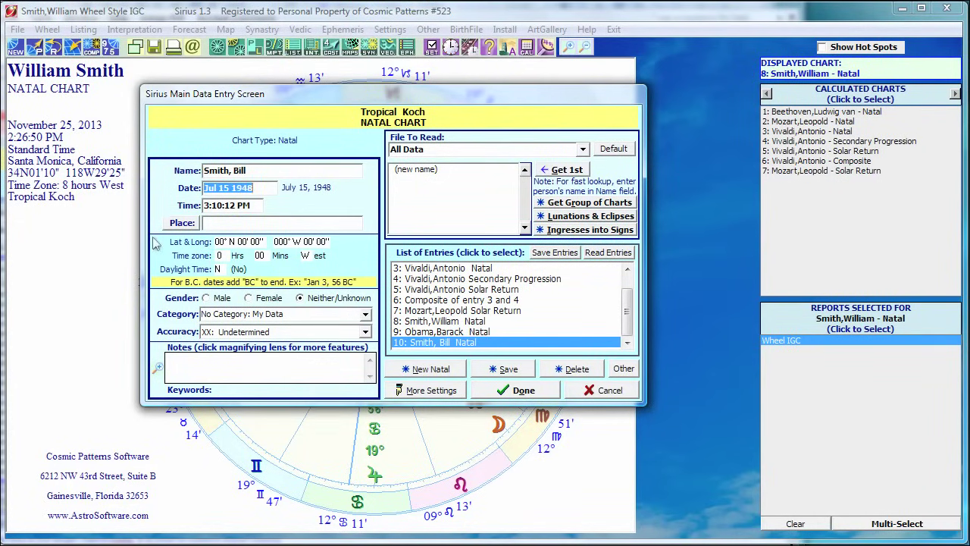
{"action": "type", "text": "15 k"}
{"action": "key", "text": "BackSpace"}
{"action": "type", "text": "jul 4"}
{"action": "key", "text": "BackSpace"}
{"action": "type", "text": "1948"}
{"action": "key", "text": "Tab"}
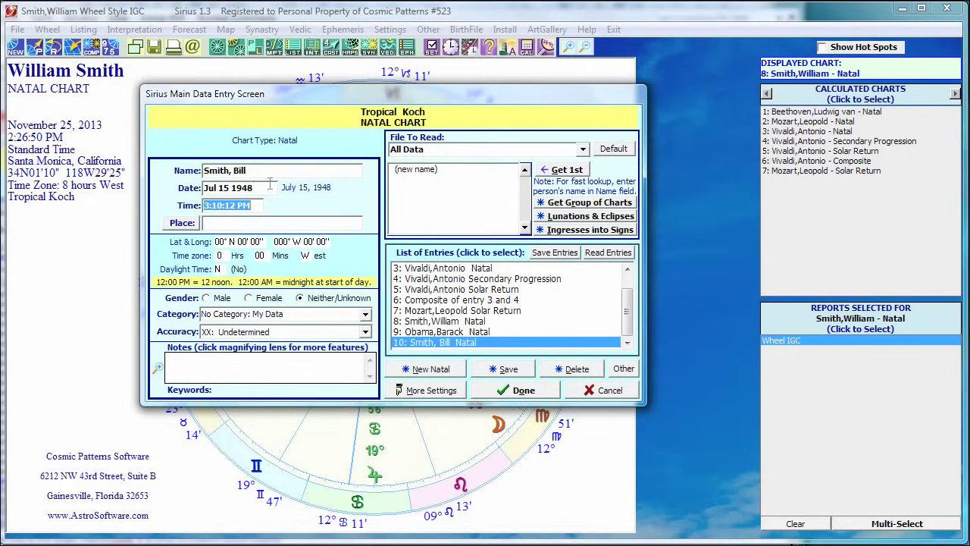
Retype the date as '15 july 48' and move to Place, raising the Old Style prompt.
{"action": "left_click", "coordinate": [269, 187]}
{"action": "type", "text": "15 july 48"}
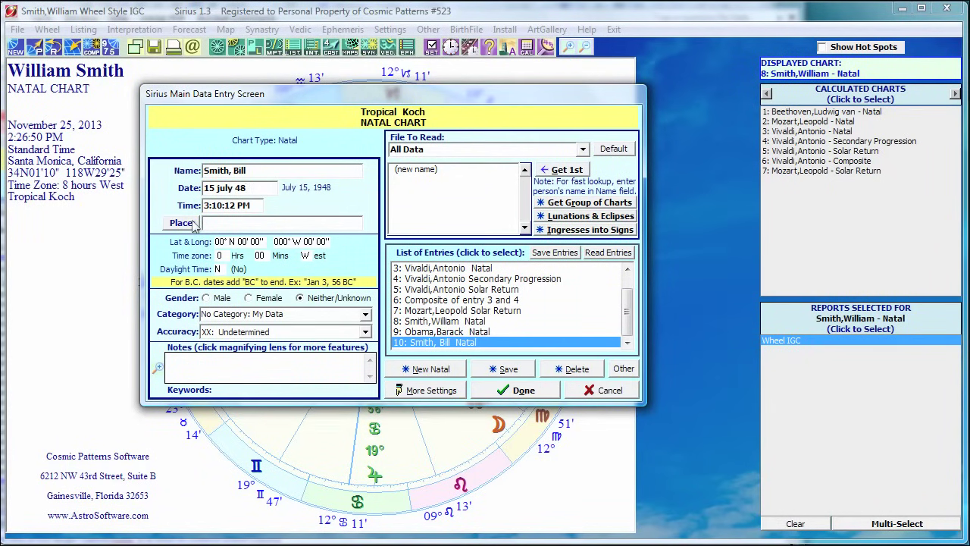
{"action": "left_click", "coordinate": [195, 224]}
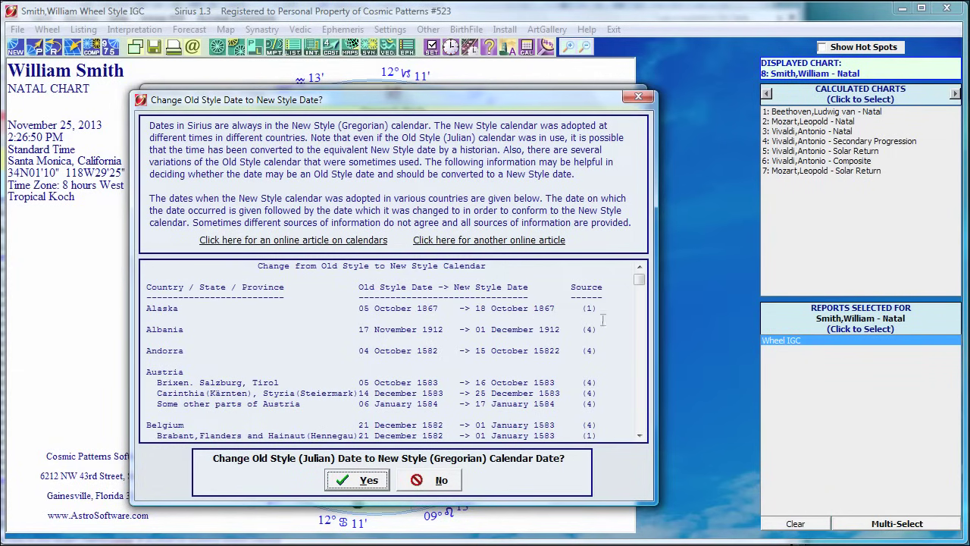
Scroll through the calendar changeover table, e.g. Alaska 1867 and Austria 1583.
{"action": "left_click_drag", "start_coordinate": [640, 280], "coordinate": [641, 284]}
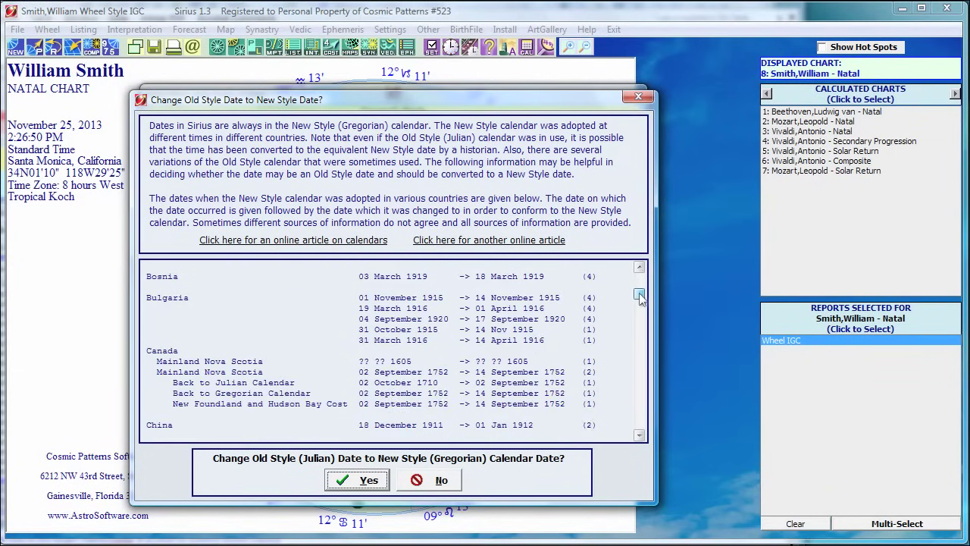
{"action": "left_click_drag", "start_coordinate": [640, 299], "coordinate": [639, 279]}
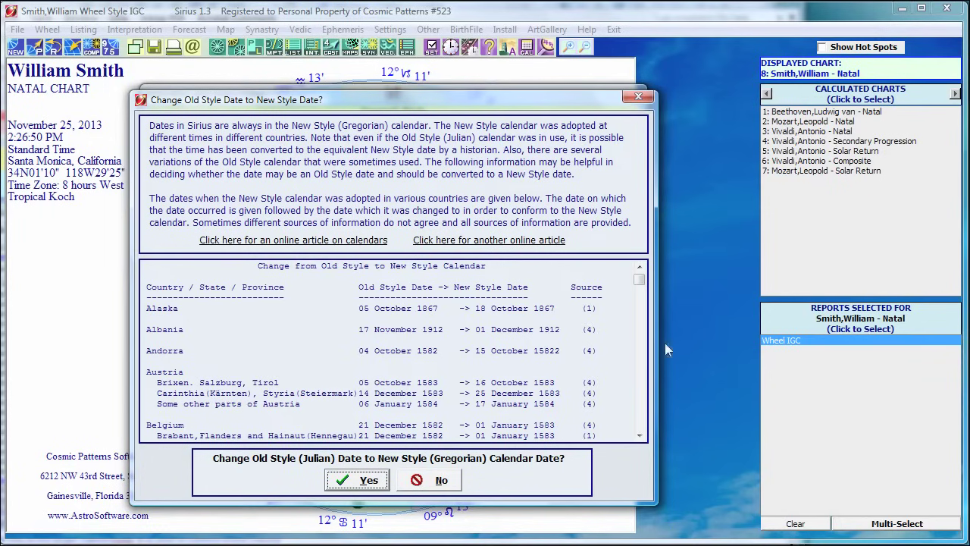
{"action": "scroll", "coordinate": [646, 282], "scroll_direction": "down", "scroll_amount": 5}
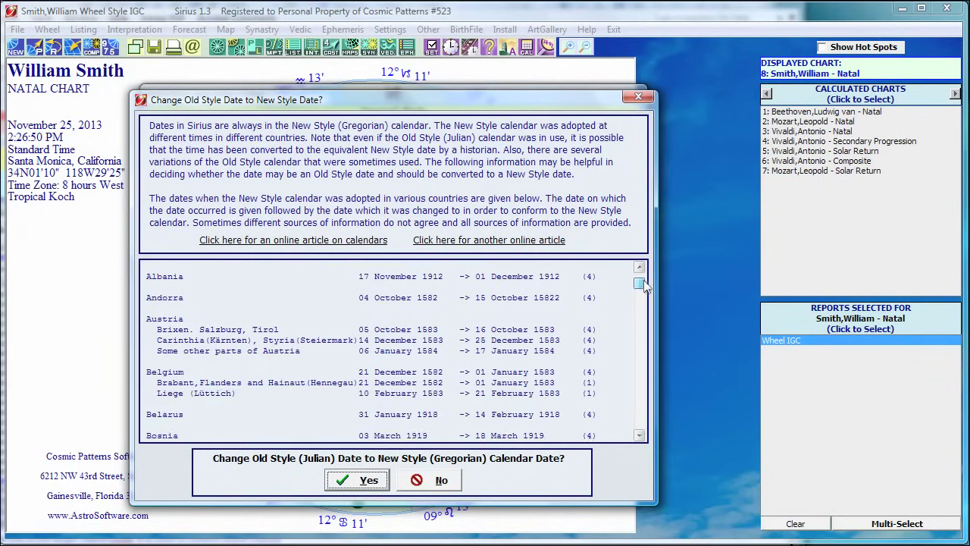
{"action": "scroll", "coordinate": [645, 282], "scroll_direction": "up", "scroll_amount": 5}
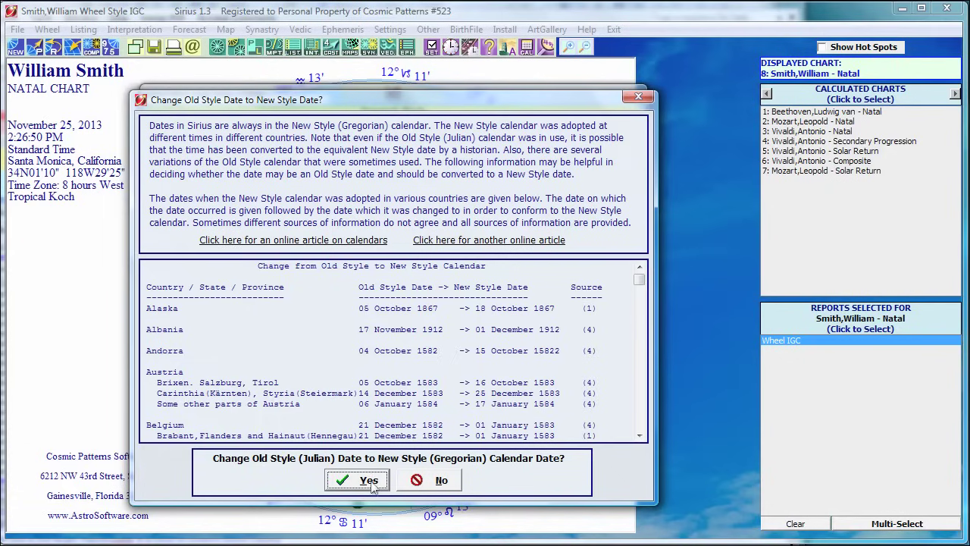
Decline the New Style conversion and correct the birth date to Jul 15 1948.
{"action": "left_click", "coordinate": [428, 483]}
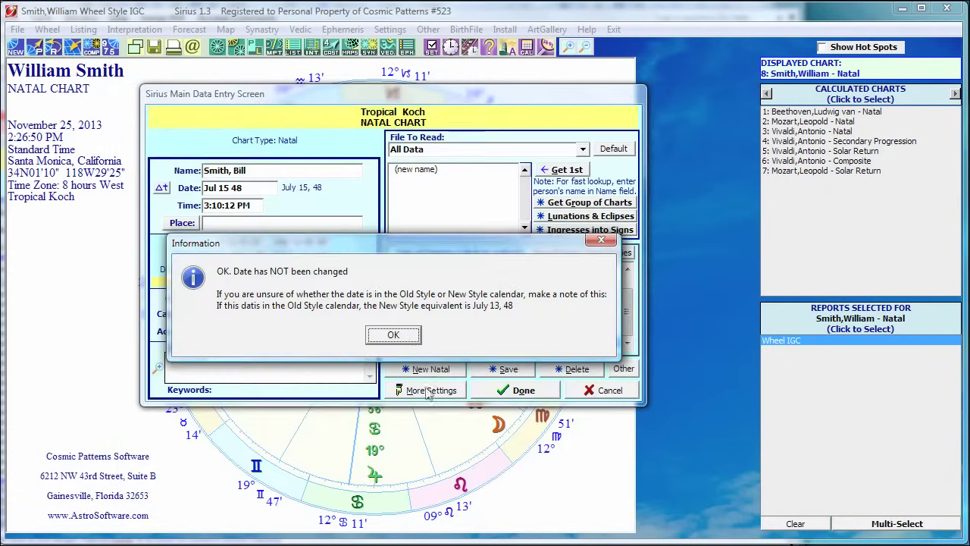
{"action": "left_click", "coordinate": [399, 334]}
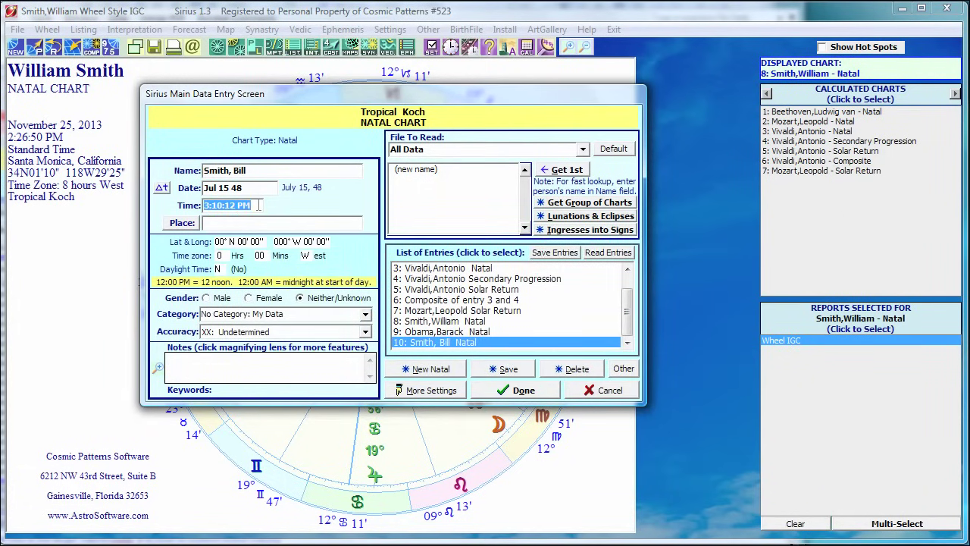
{"action": "left_click", "coordinate": [259, 204]}
{"action": "left_click", "coordinate": [260, 204]}
{"action": "left_click", "coordinate": [234, 188]}
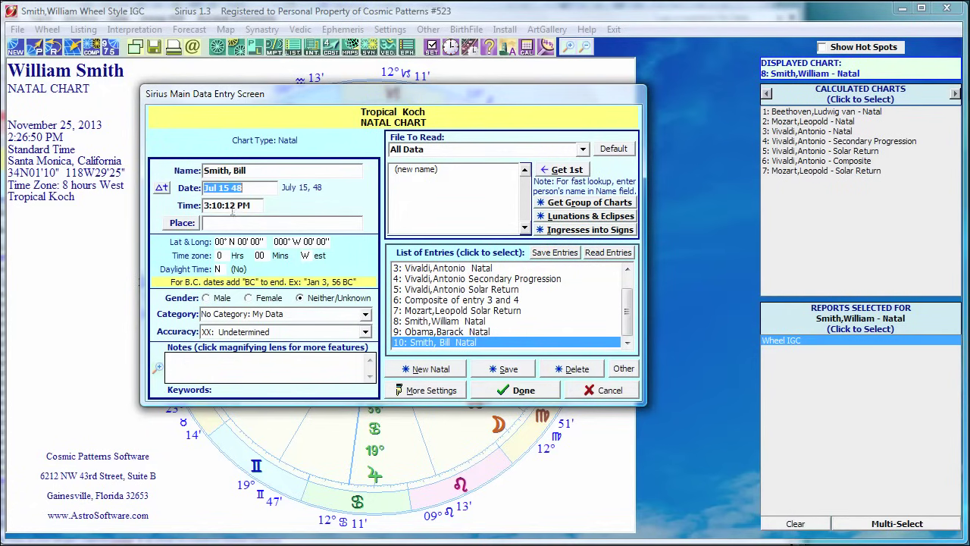
{"action": "left_click", "coordinate": [232, 188]}
{"action": "type", "text": "19"}
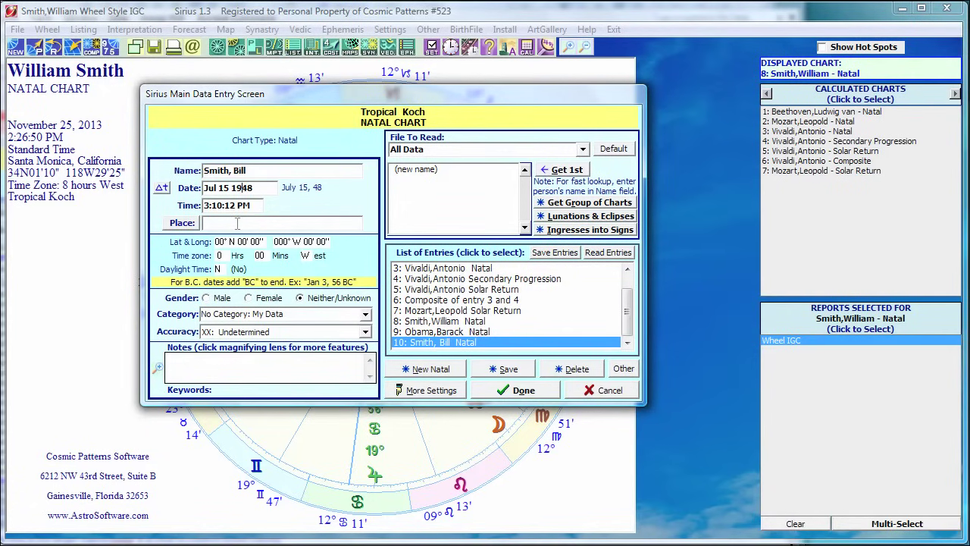
{"action": "key", "text": "Tab"}
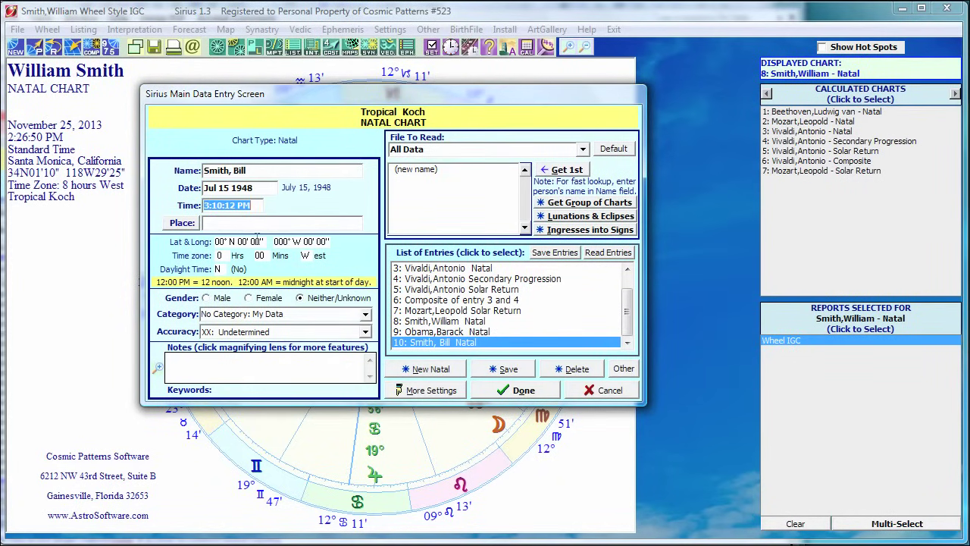
Set the birth time to 4:30 PM.
{"action": "type", "text": "4 30"}
{"action": "key", "text": "Tab"}
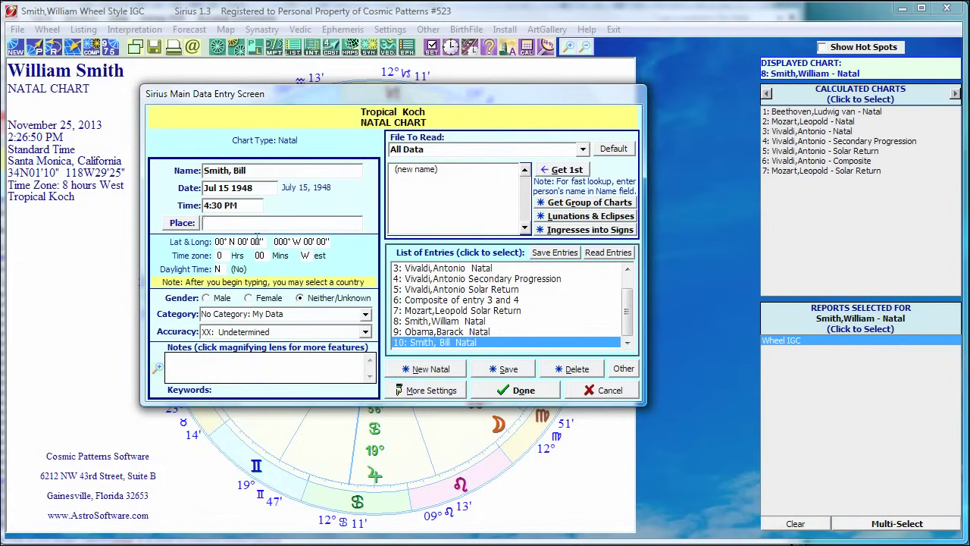
{"action": "key", "text": "shift+Tab"}
{"action": "type", "text": "4:30"}
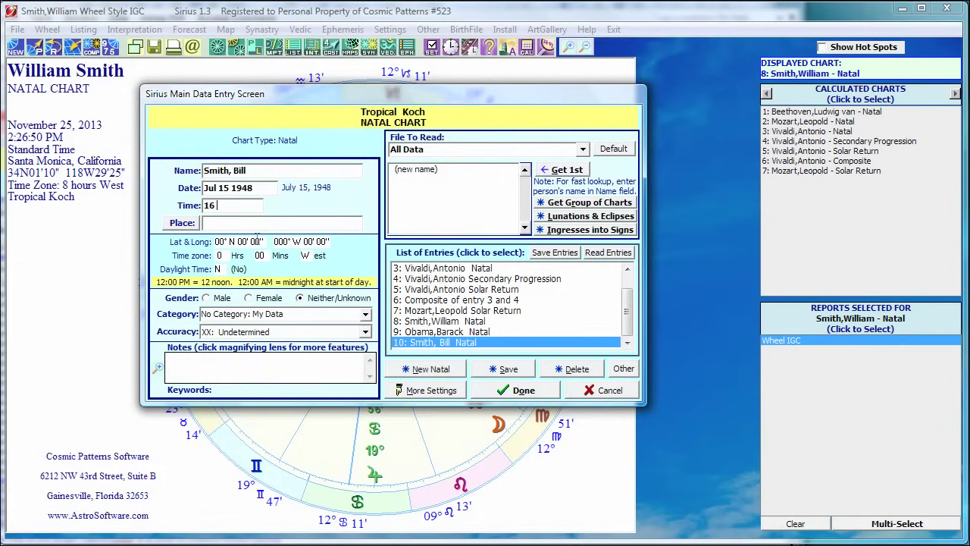
{"action": "key", "text": "Tab"}
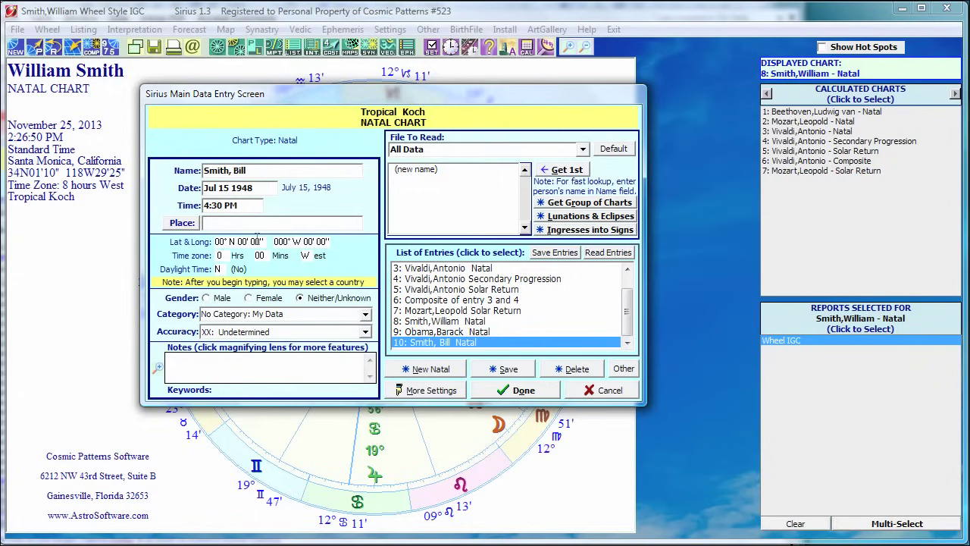
Set the birthplace to London, England (51°N30', 000°W10', zone 0) using the 'eng' country filter.
{"action": "type", "text": "ondon"}
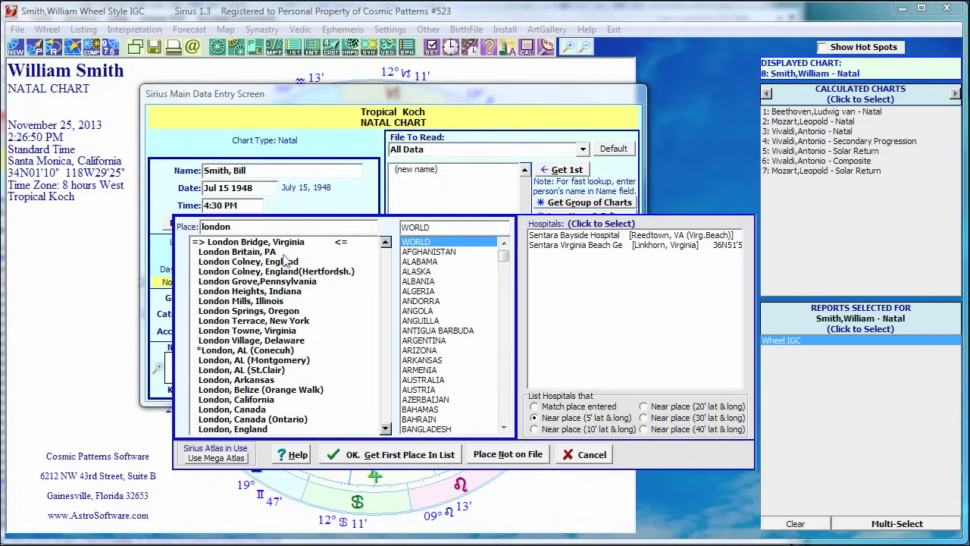
{"action": "type", "text": "."}
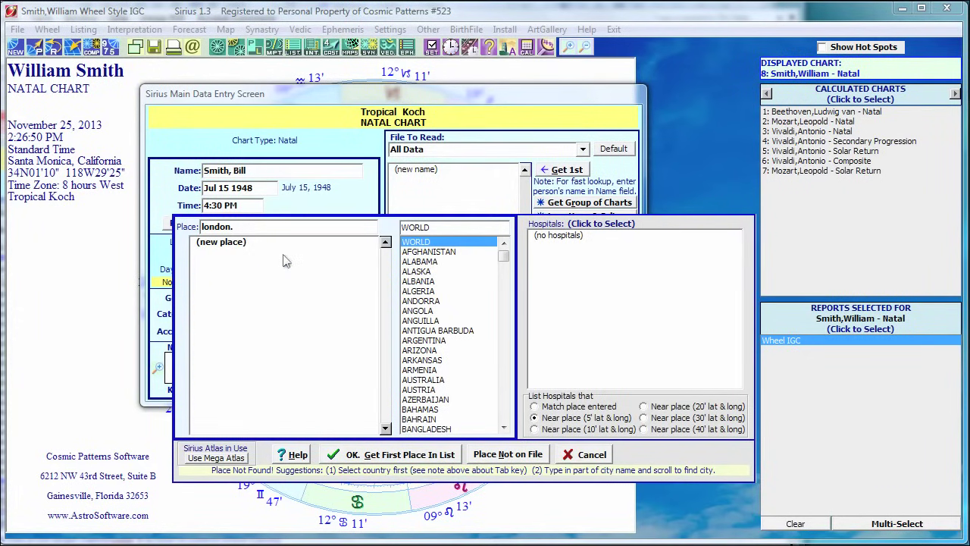
{"action": "key", "text": "BackSpace"}
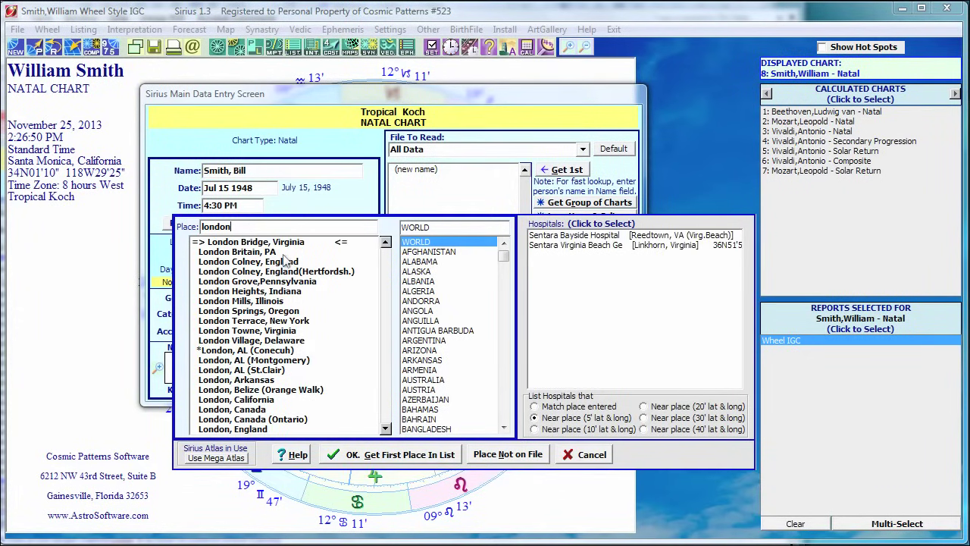
{"action": "type", "text": ", e"}
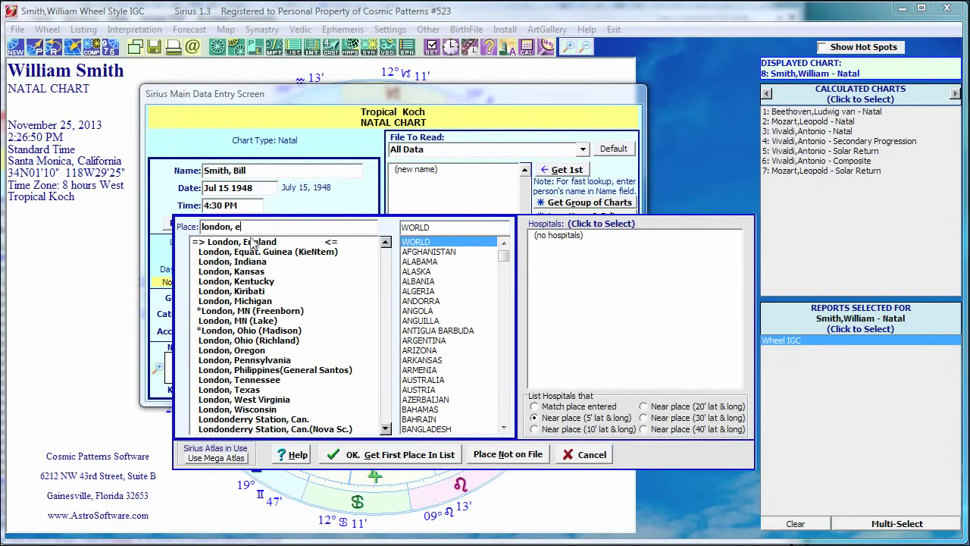
{"action": "key", "text": "BackSpace"}
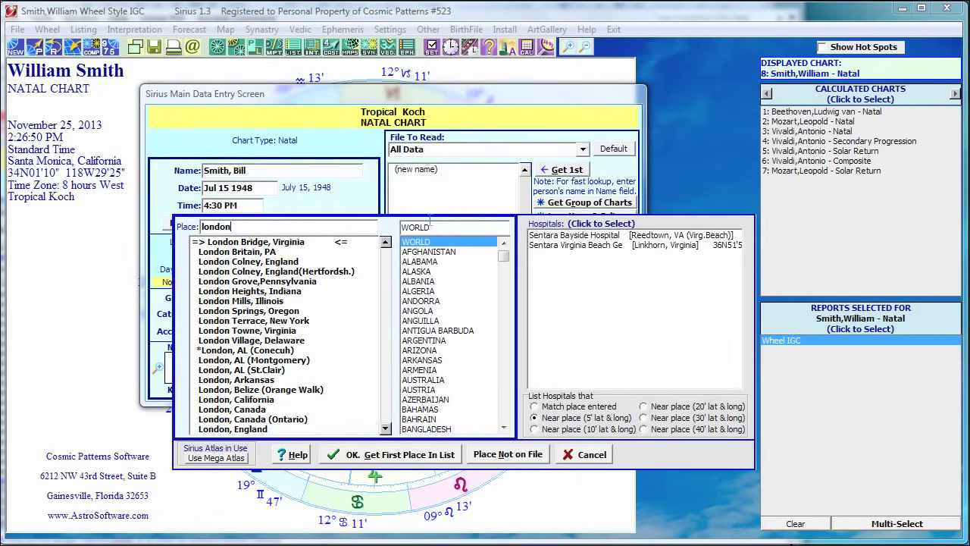
{"action": "left_click", "coordinate": [457, 243]}
{"action": "type", "text": "eng"}
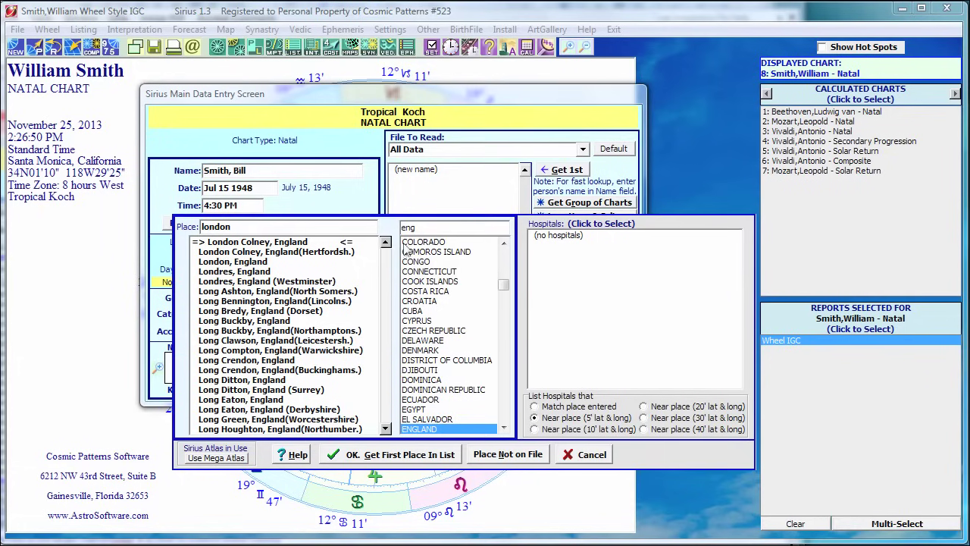
{"action": "left_click", "coordinate": [238, 226]}
{"action": "double_click", "coordinate": [246, 262]}
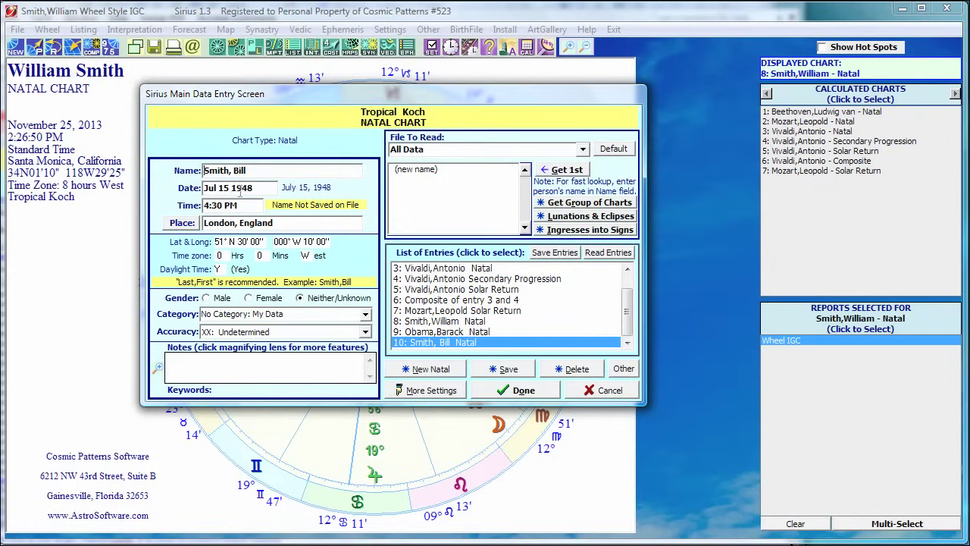
{"action": "left_click", "coordinate": [218, 187]}
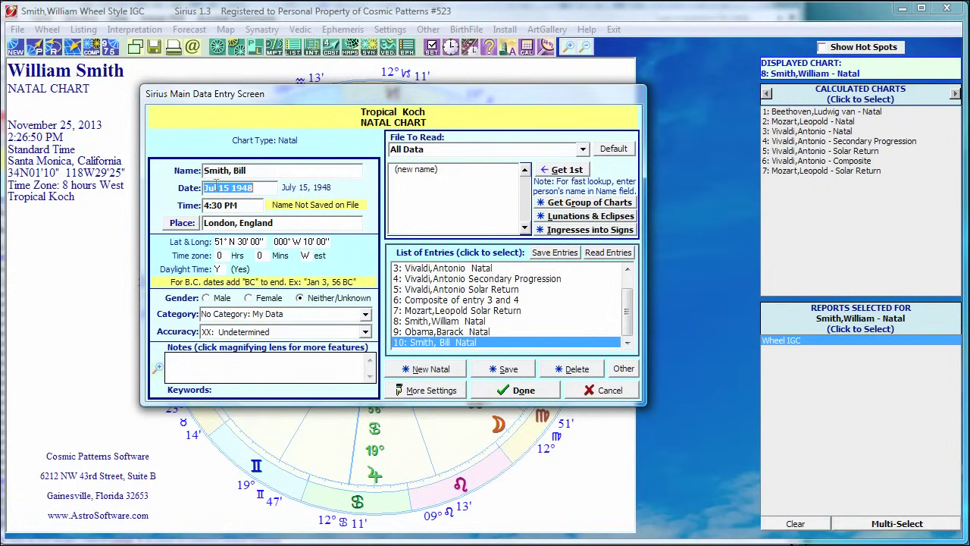
{"action": "left_click", "coordinate": [216, 188]}
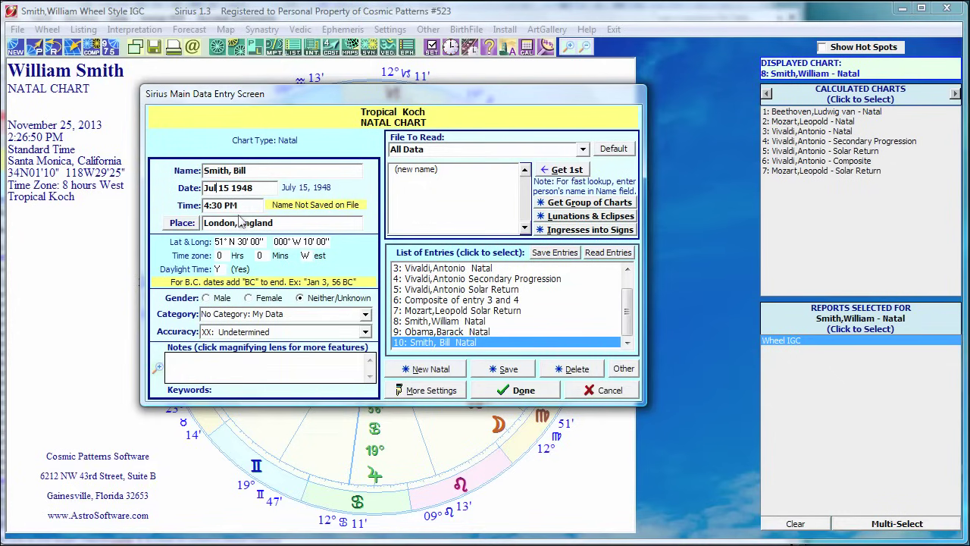
{"action": "key", "text": "BackSpace"}
{"action": "key", "text": "BackSpace"}
{"action": "left_click", "coordinate": [239, 220]}
{"action": "key", "text": "Tab"}
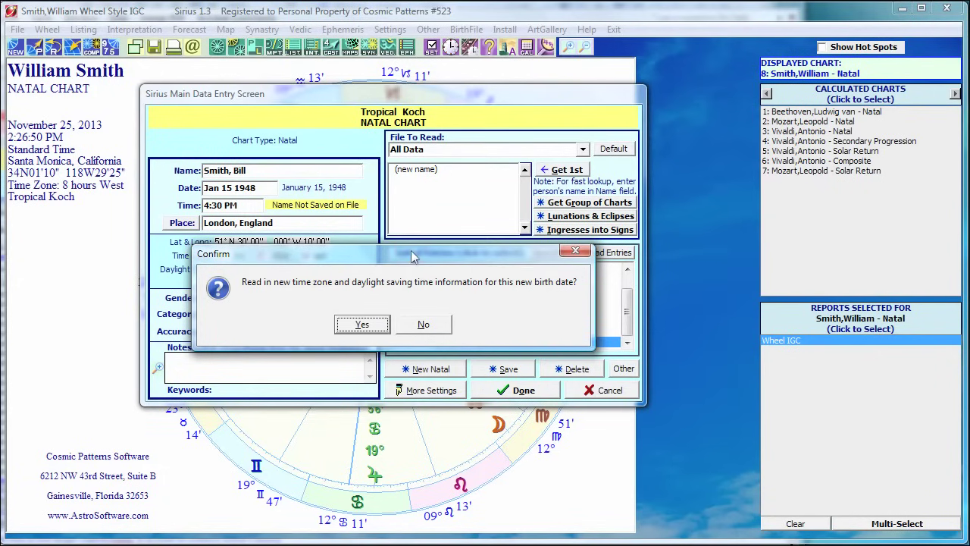
Accept rereading the time zone data so daylight saving reads No for the January date.
{"action": "left_click_drag", "start_coordinate": [413, 258], "coordinate": [583, 227]}
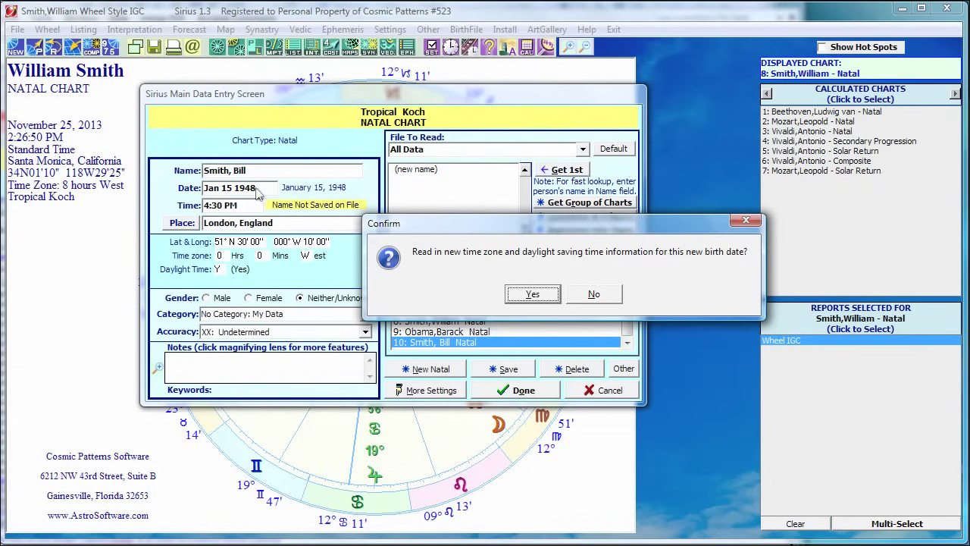
{"action": "left_click", "coordinate": [531, 294]}
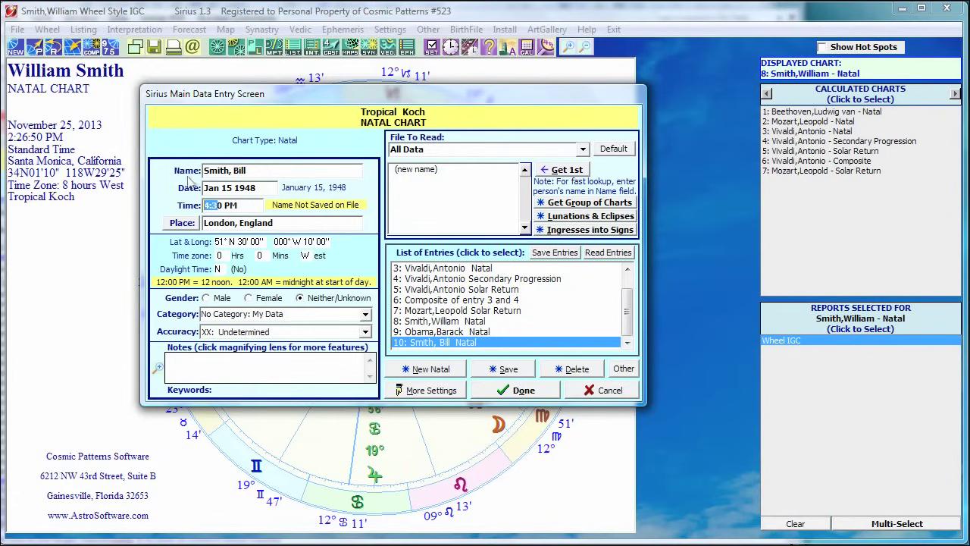
{"action": "left_click_drag", "start_coordinate": [217, 205], "coordinate": [240, 208]}
{"action": "left_click", "coordinate": [243, 205]}
Start a new natal entry, discarding the unsaved Jan 15 1948 London entry without saving.
{"action": "left_click", "coordinate": [418, 369]}
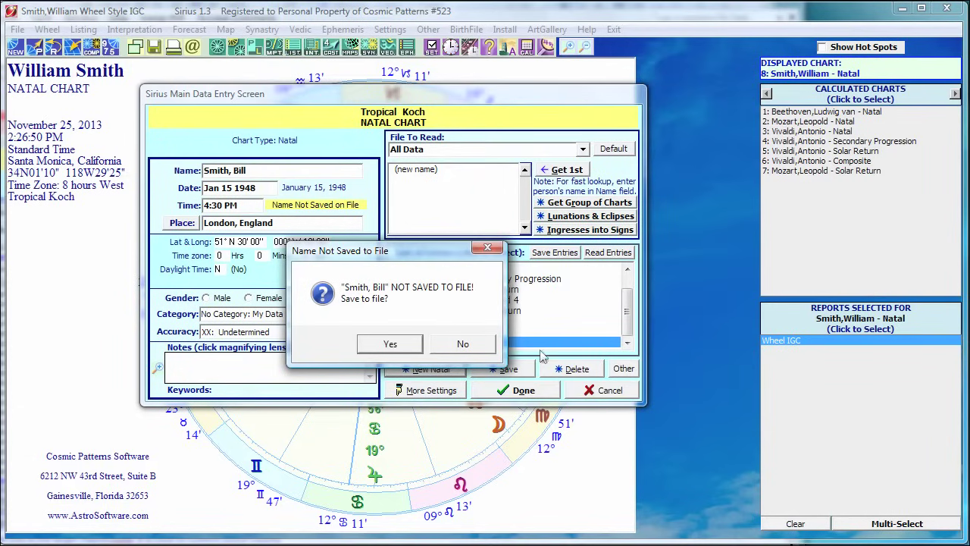
{"action": "left_click", "coordinate": [462, 343]}
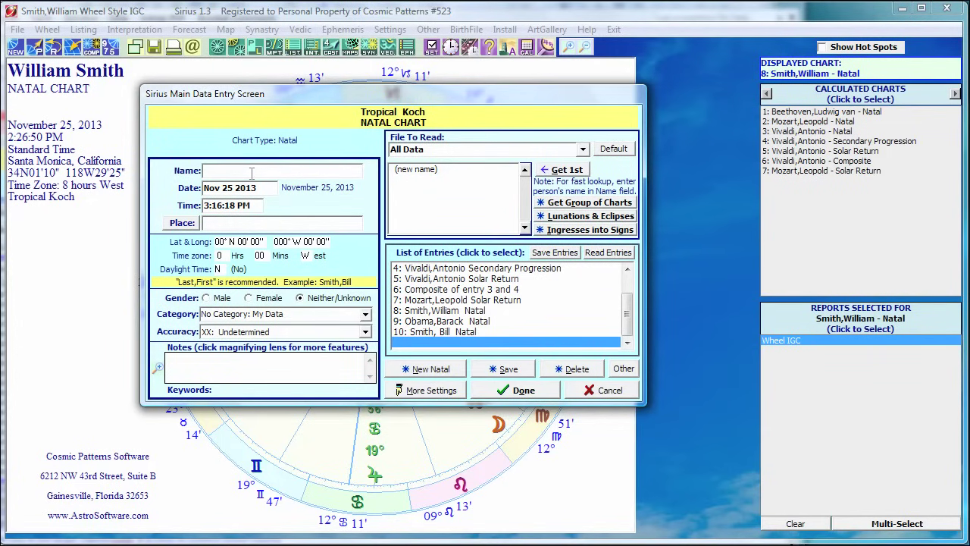
Enter 'segovia' in the Name field to bring up matching stored charts.
{"action": "left_click", "coordinate": [252, 173]}
{"action": "type", "text": "segovia"}
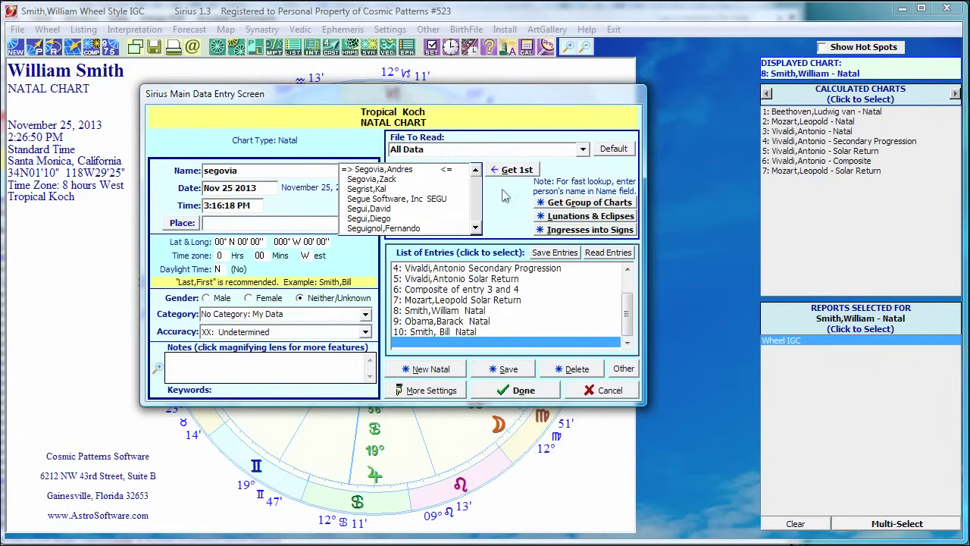
Read charts from the Musician > Guitarist category file.
{"action": "left_click", "coordinate": [583, 149]}
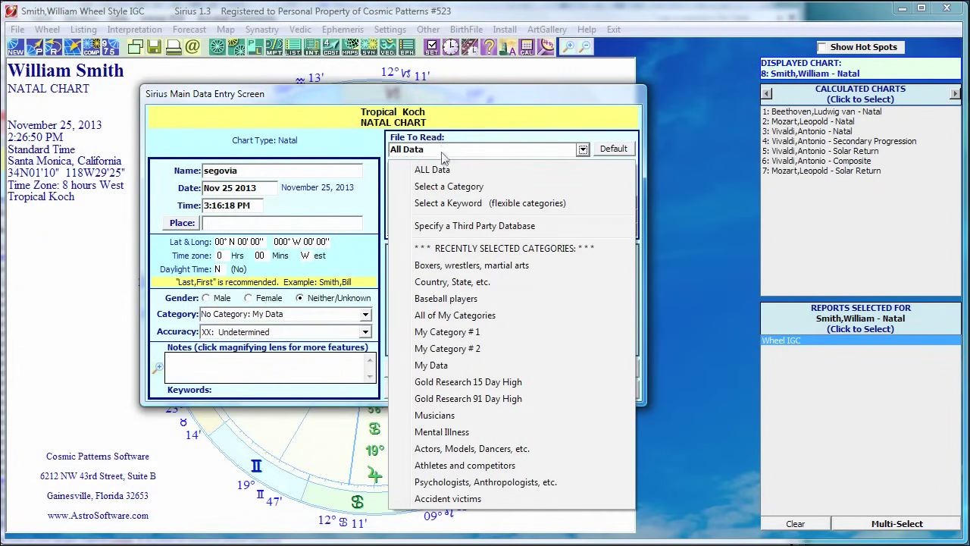
{"action": "left_click", "coordinate": [439, 189]}
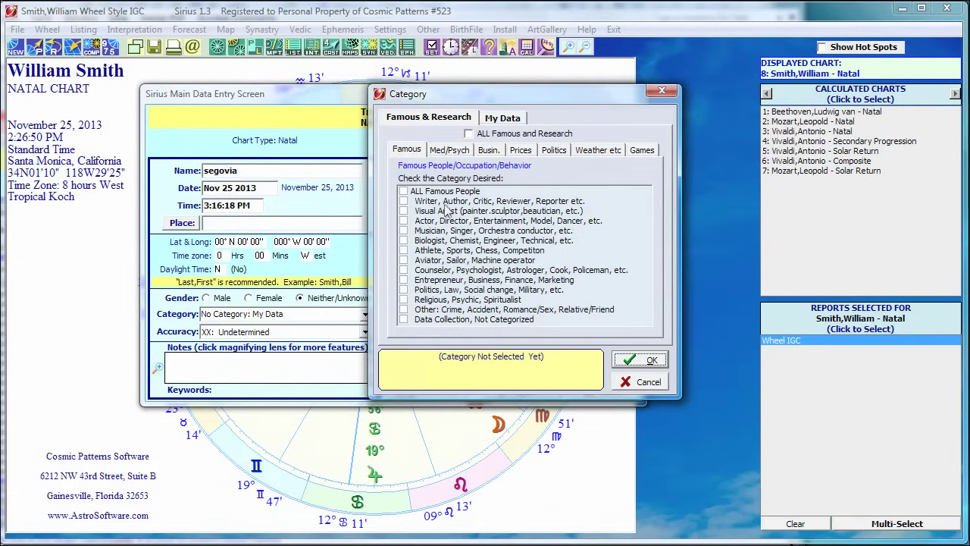
{"action": "left_click", "coordinate": [403, 231]}
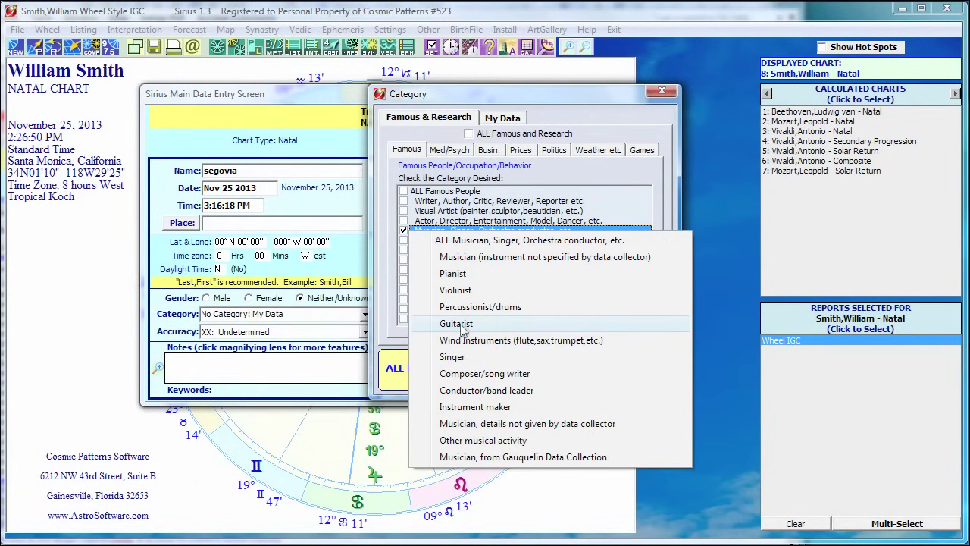
{"action": "left_click", "coordinate": [459, 324]}
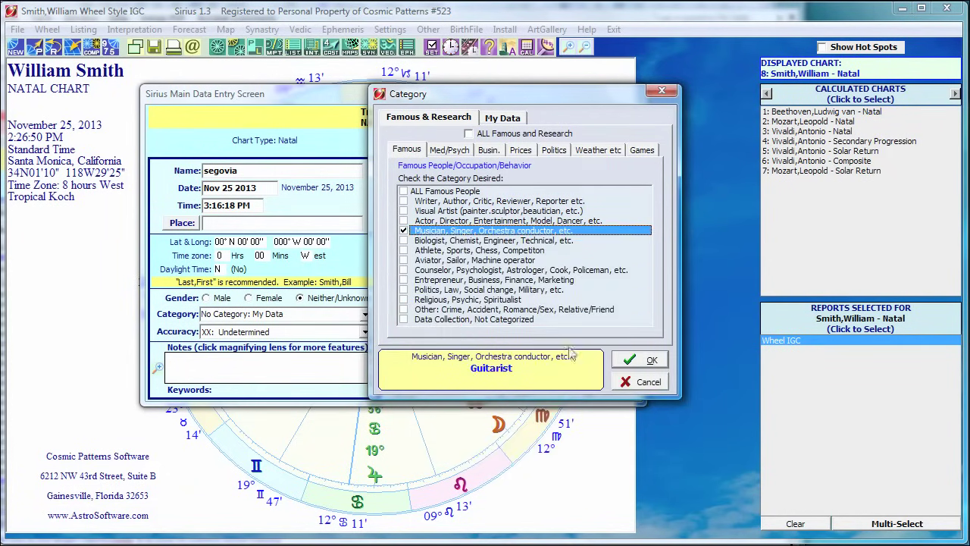
{"action": "left_click", "coordinate": [646, 360]}
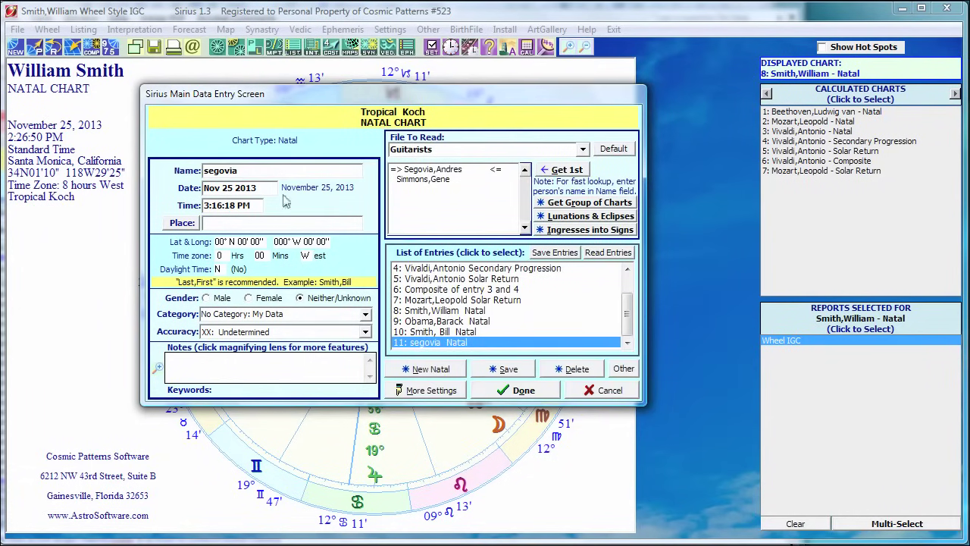
Replace the name with 'a' to list guitarists alphabetically from Abad,Andy.
{"action": "double_click", "coordinate": [252, 170]}
{"action": "type", "text": "a"}
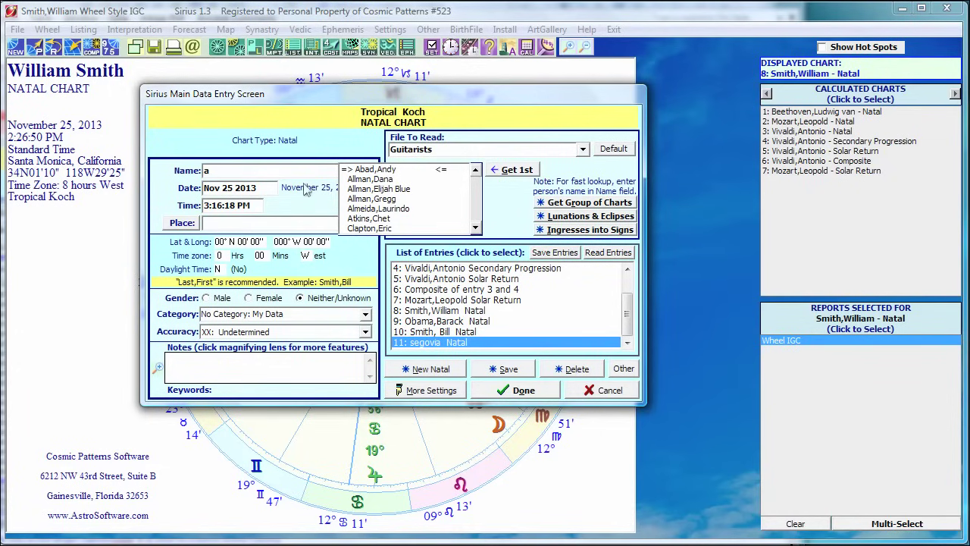
Load Atkins,Chet, Clapton,Eric and Clark,Gene together as a group of charts.
{"action": "left_click", "coordinate": [564, 205]}
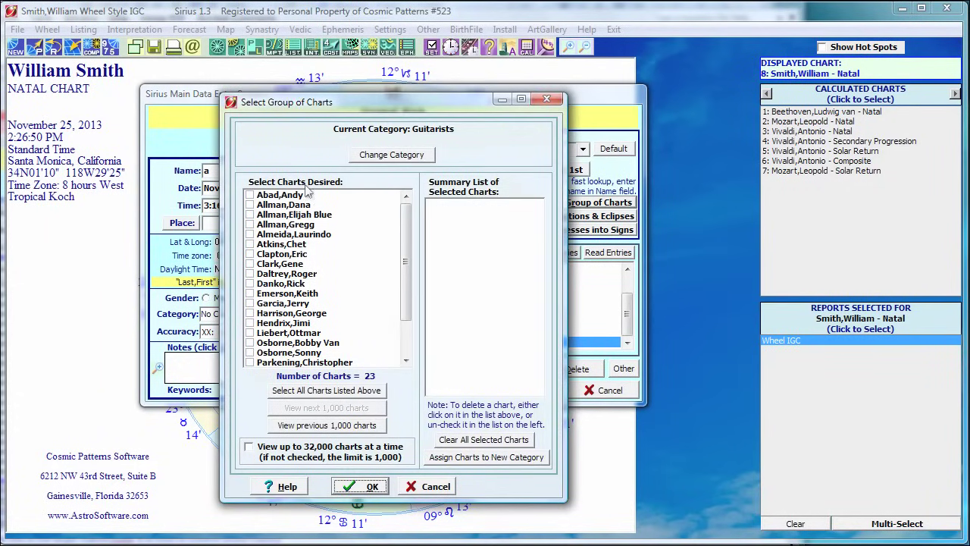
{"action": "left_click_drag", "start_coordinate": [408, 225], "coordinate": [393, 201]}
{"action": "left_click", "coordinate": [250, 244]}
{"action": "left_click", "coordinate": [249, 254]}
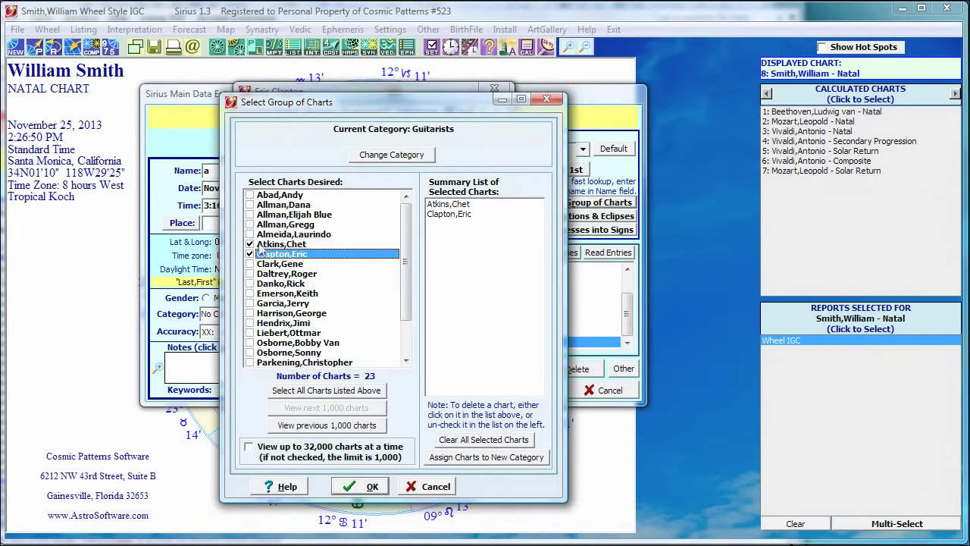
{"action": "left_click", "coordinate": [252, 263]}
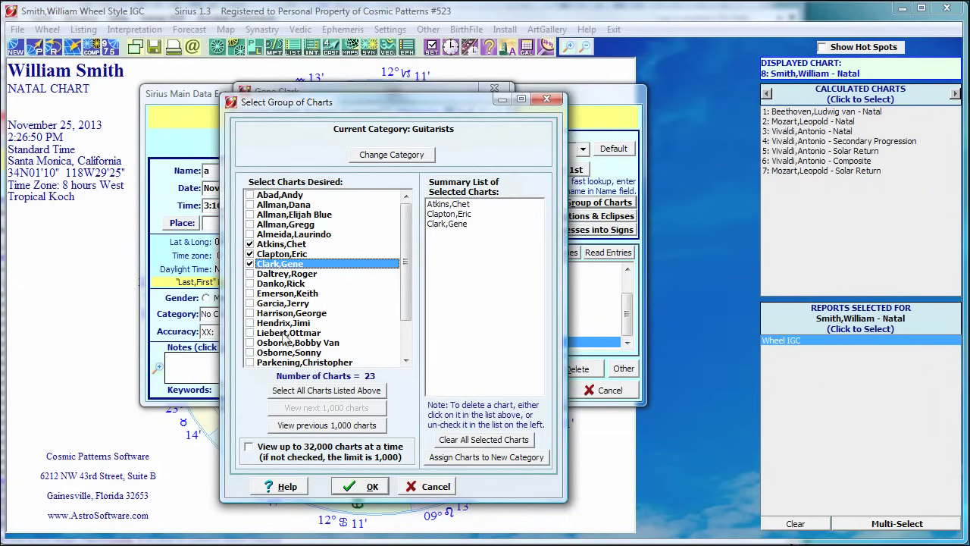
{"action": "left_click", "coordinate": [358, 486]}
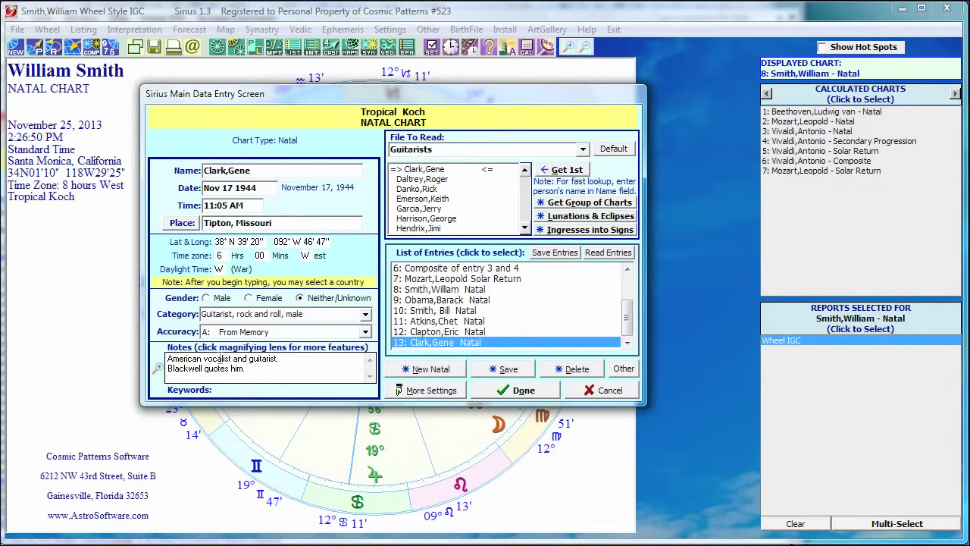
{"action": "left_click", "coordinate": [161, 369]}
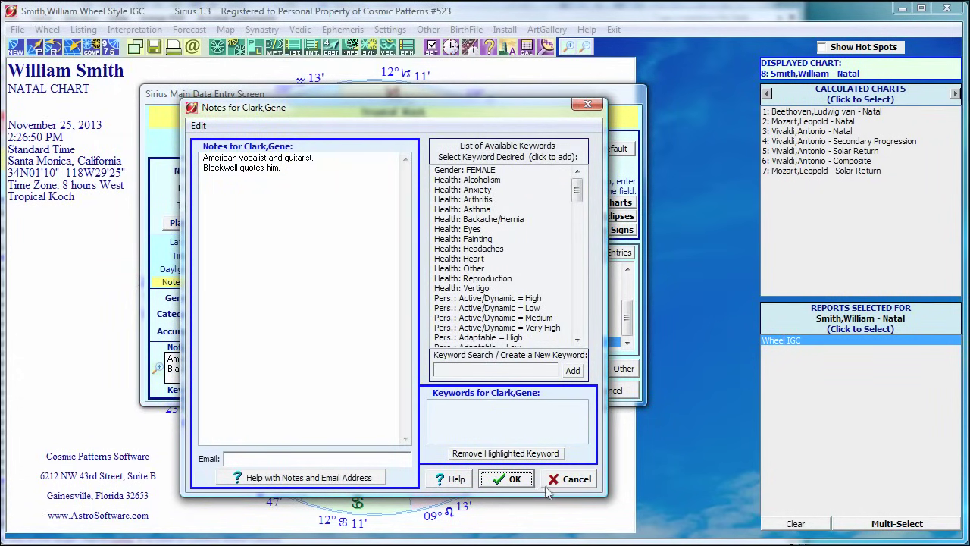
{"action": "left_click", "coordinate": [567, 479]}
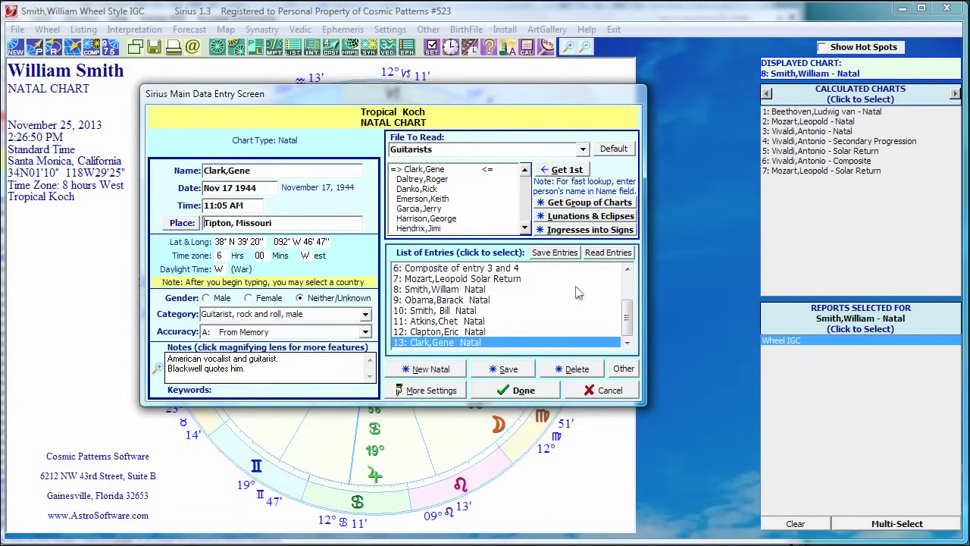
{"action": "left_click", "coordinate": [559, 231]}
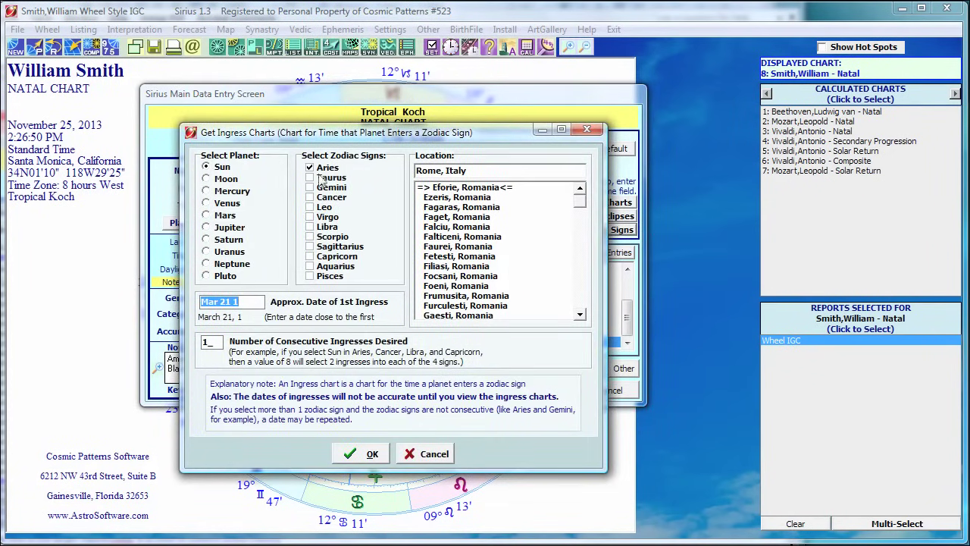
{"action": "left_click", "coordinate": [430, 455]}
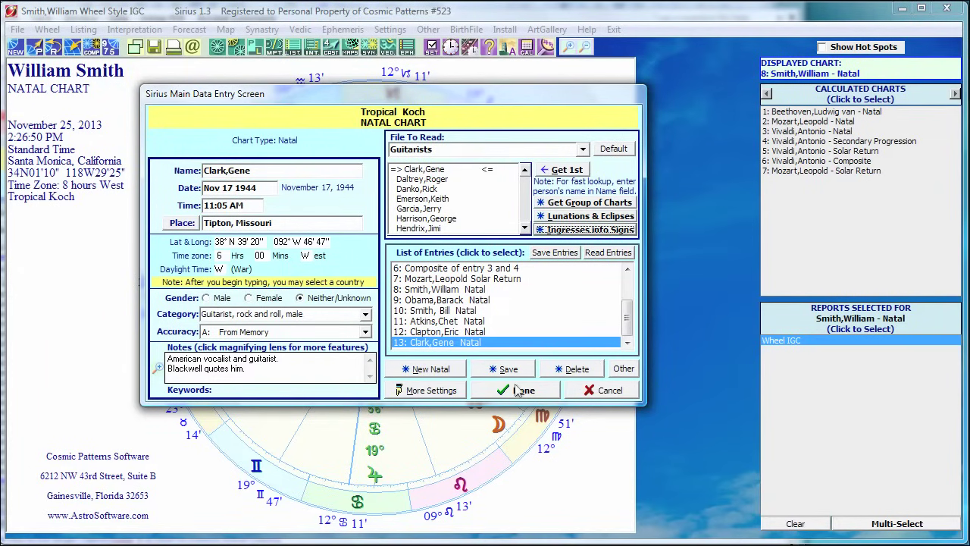
Calculate all 13 charts, then view Eric Clapton's and then Chet Atkins' natal wheel.
{"action": "left_click", "coordinate": [515, 390]}
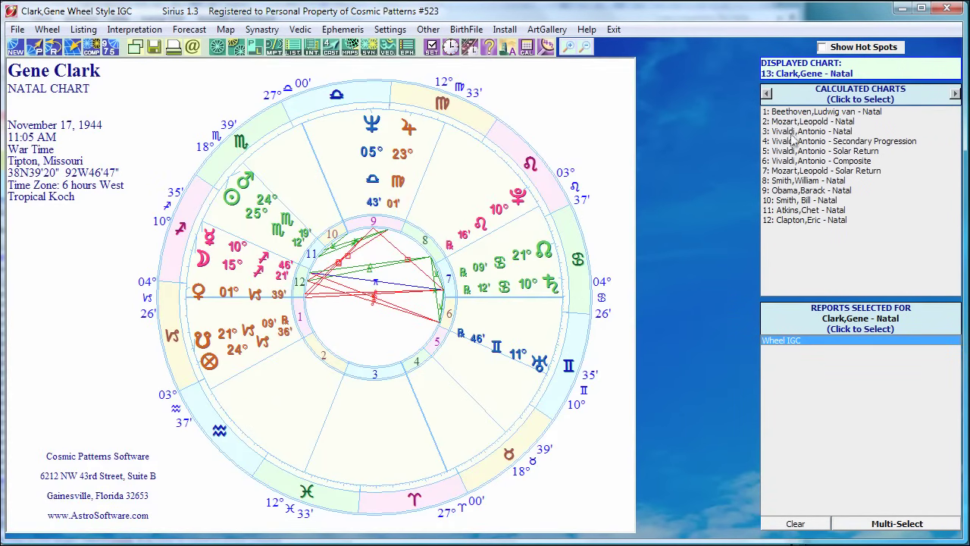
{"action": "left_click", "coordinate": [799, 221]}
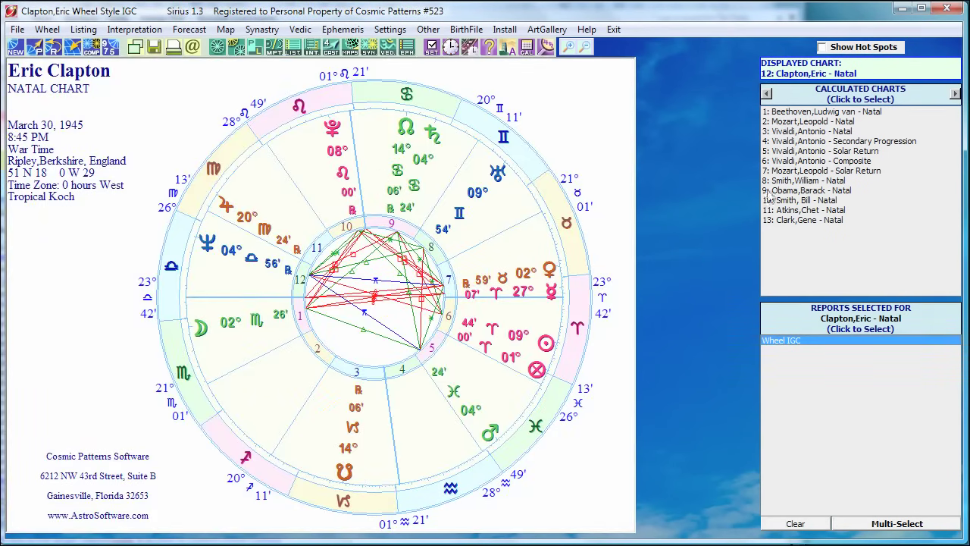
{"action": "left_click", "coordinate": [811, 210]}
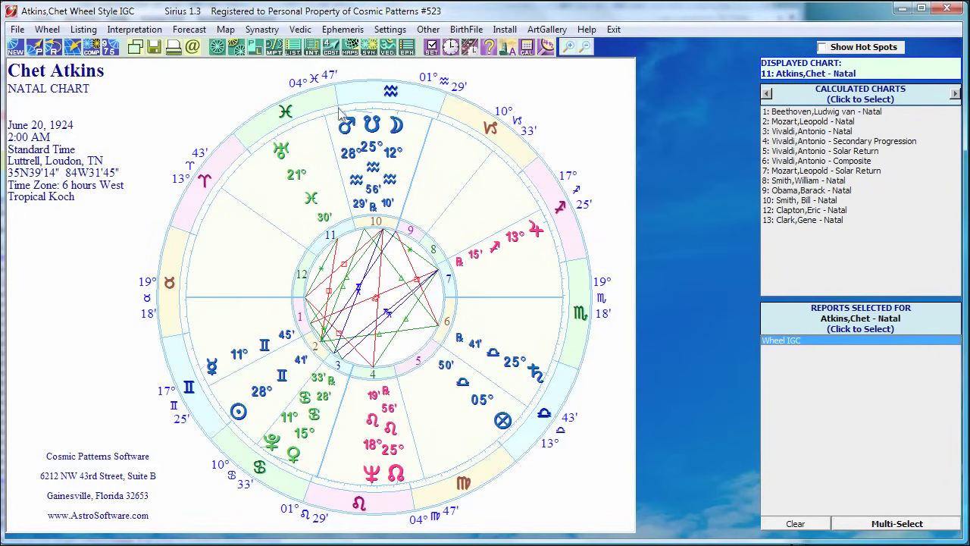
Generate Chet Atkins' Degree Meanings According to 11 Authors report and scroll through it.
{"action": "left_click", "coordinate": [293, 49]}
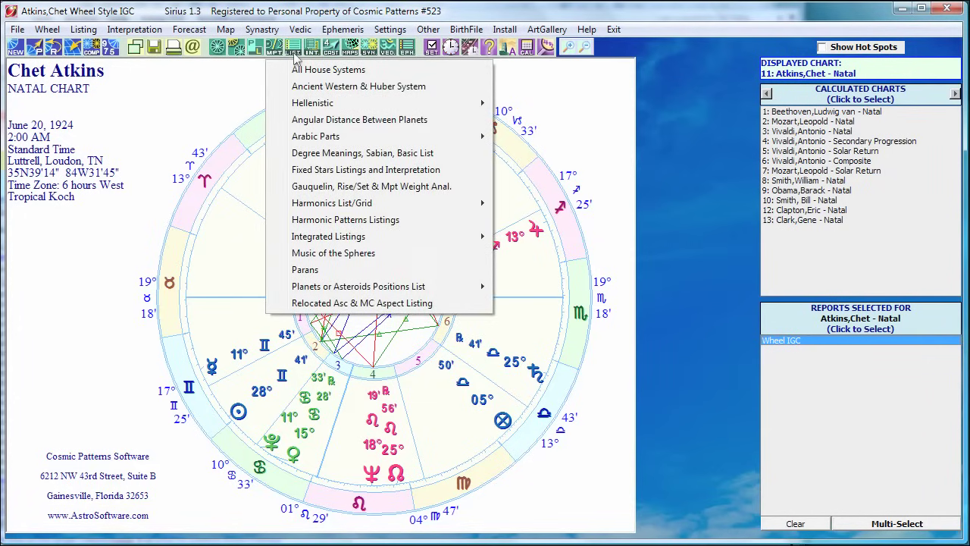
{"action": "left_click", "coordinate": [311, 157]}
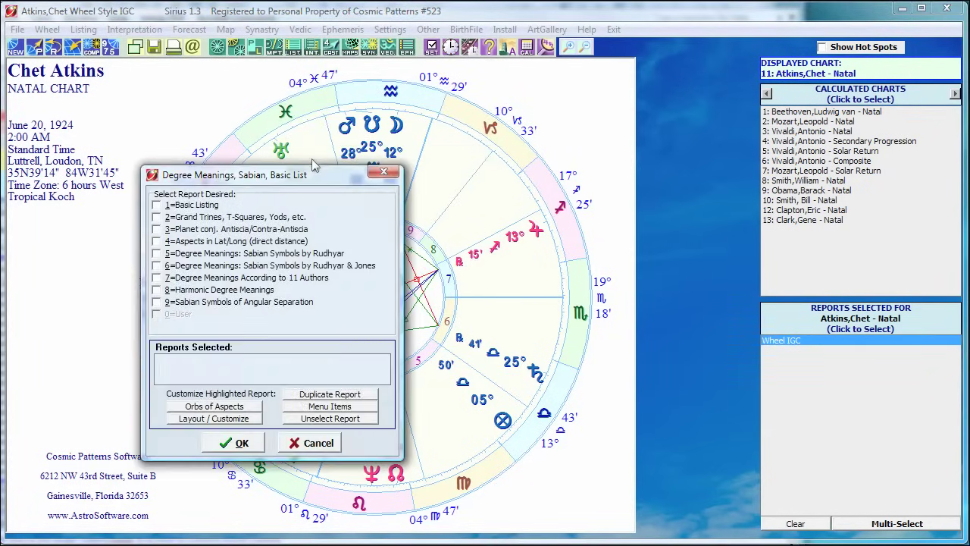
{"action": "left_click", "coordinate": [157, 277]}
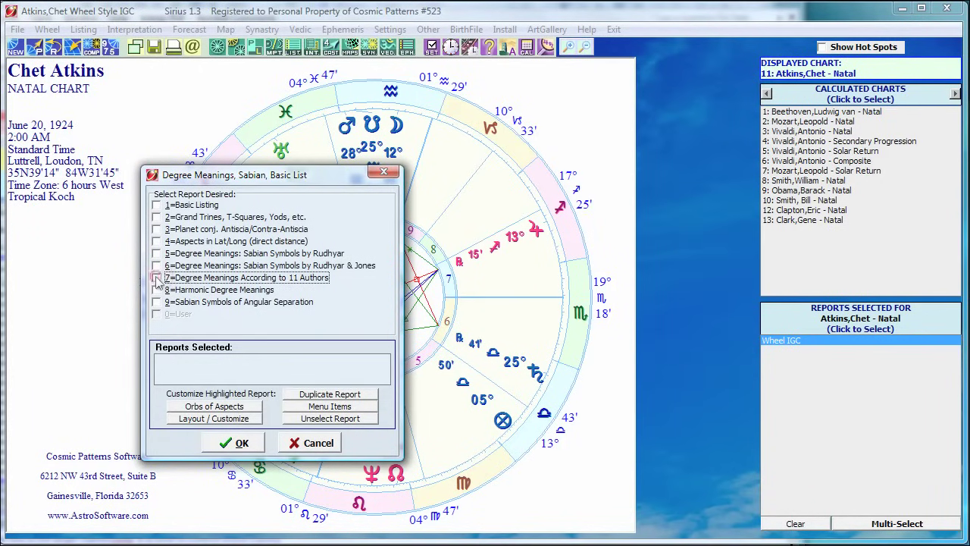
{"action": "left_click", "coordinate": [240, 444]}
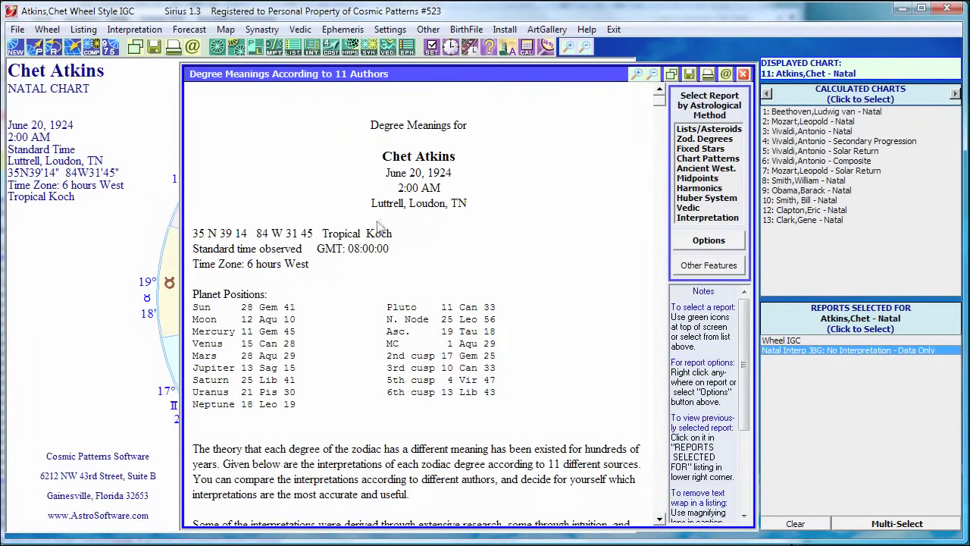
{"action": "left_click_drag", "start_coordinate": [664, 107], "coordinate": [661, 126]}
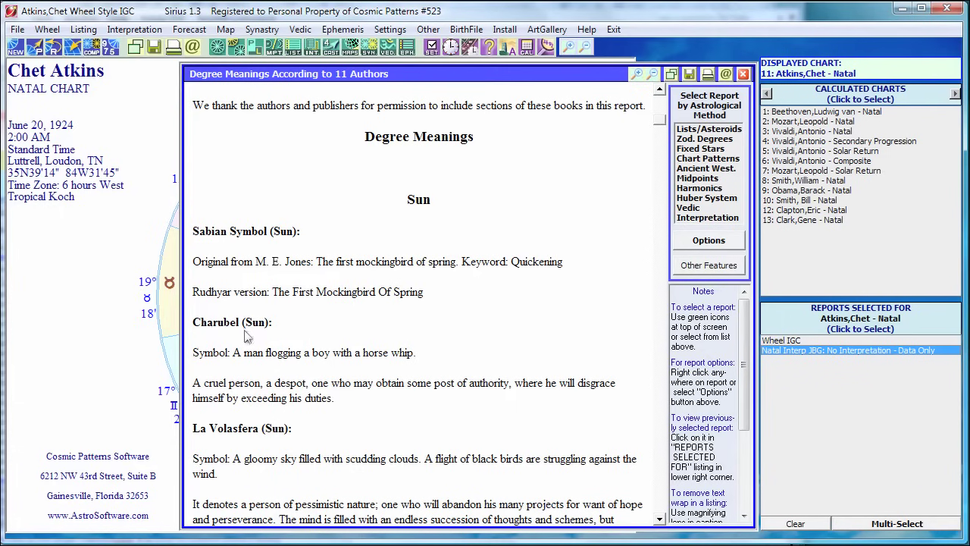
{"action": "left_click_drag", "start_coordinate": [661, 126], "coordinate": [660, 129]}
{"action": "scroll", "coordinate": [660, 129], "scroll_direction": "down", "scroll_amount": 4}
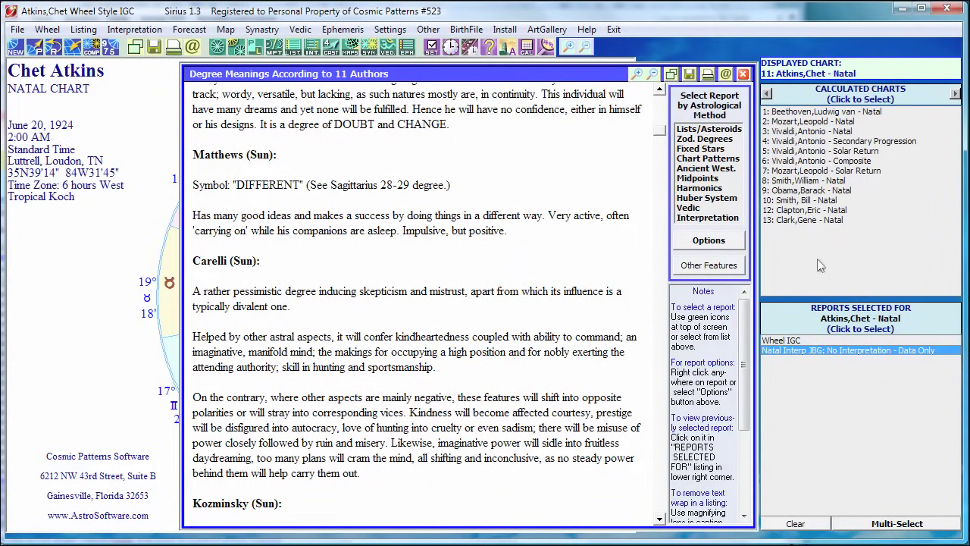
Copy the current report selections to entry 12, Clapton,Eric, and display his chart.
{"action": "left_click", "coordinate": [867, 528]}
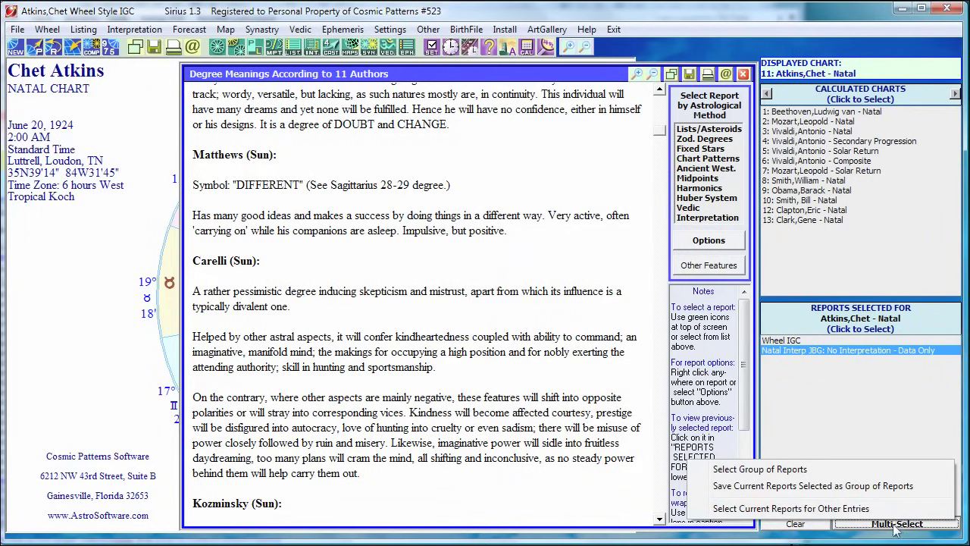
{"action": "left_click", "coordinate": [784, 509]}
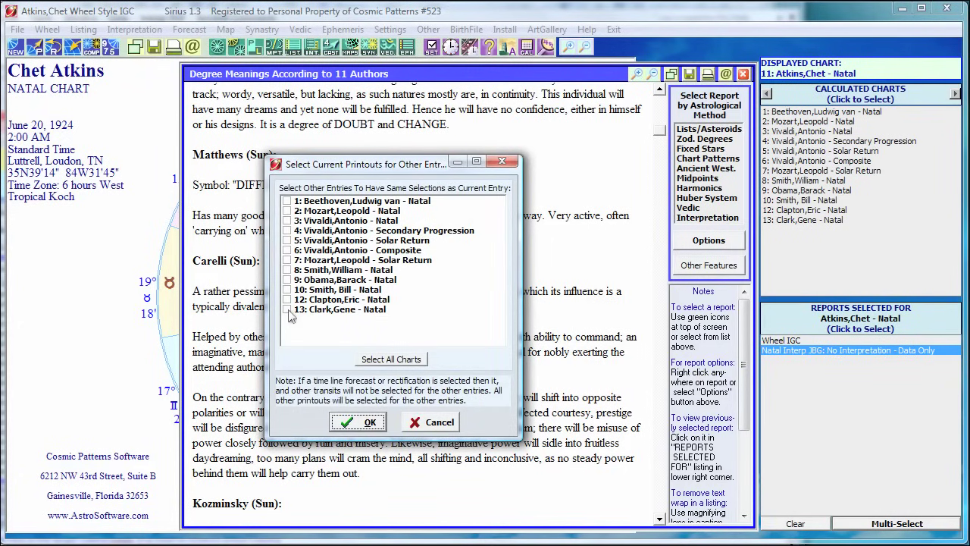
{"action": "left_click", "coordinate": [287, 300]}
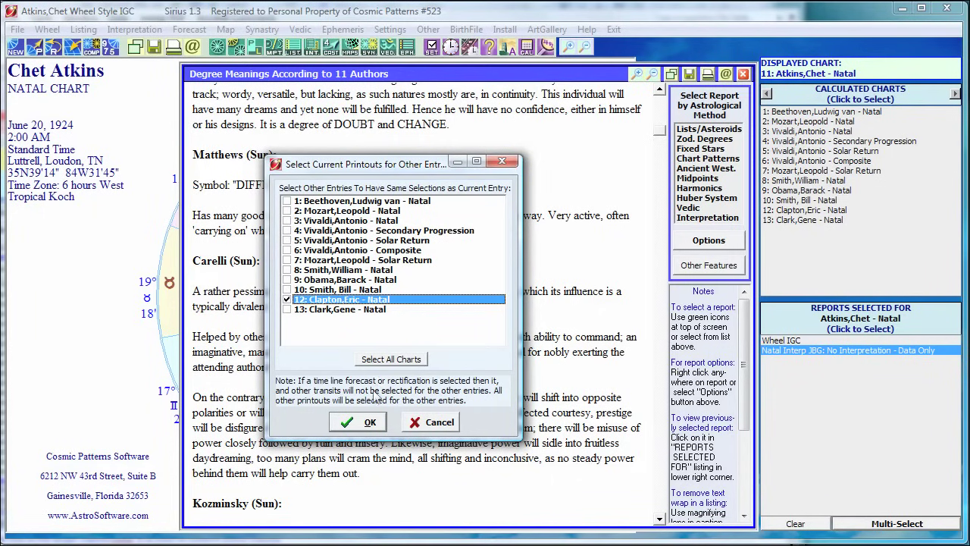
{"action": "left_click", "coordinate": [367, 427]}
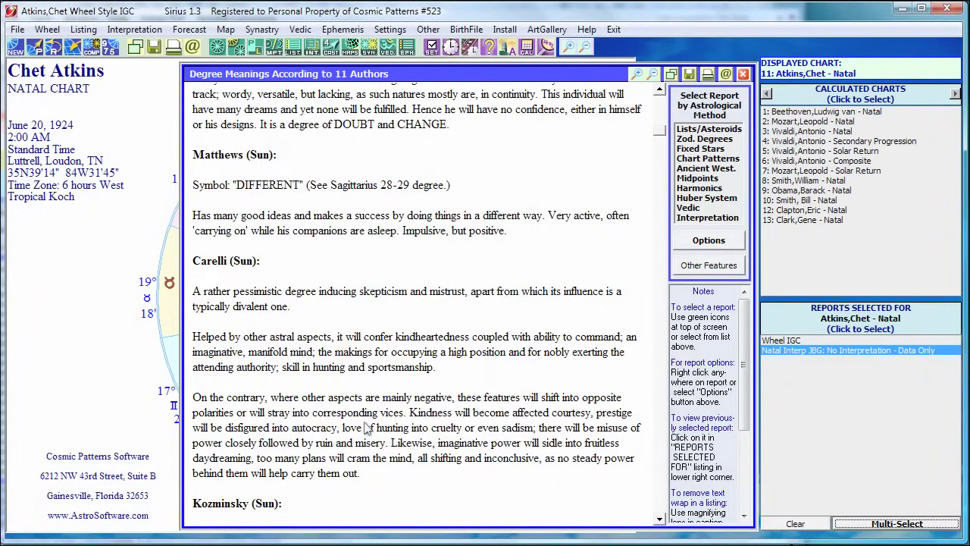
{"action": "left_click", "coordinate": [807, 211]}
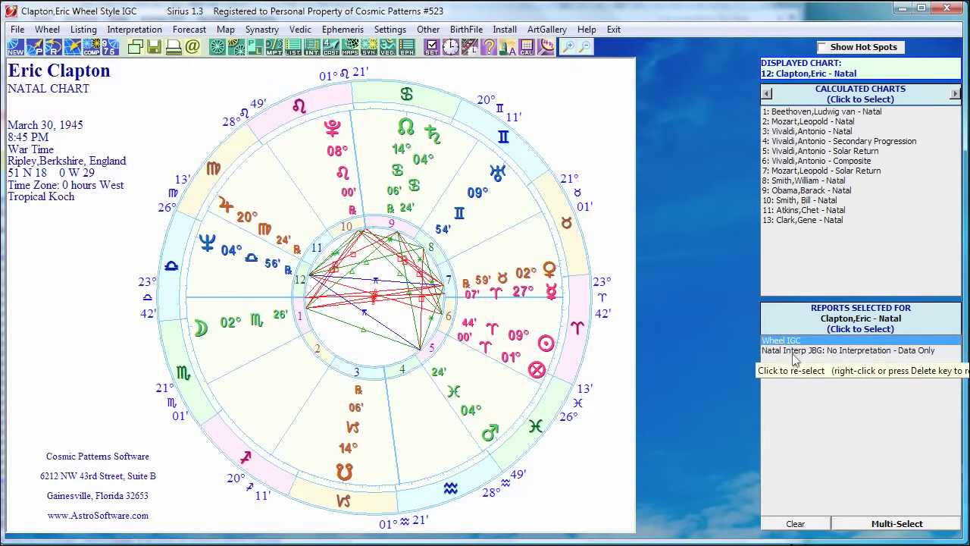
Open the Natal Interp JBG report from Clapton,Eric's selected reports.
{"action": "left_click", "coordinate": [792, 351]}
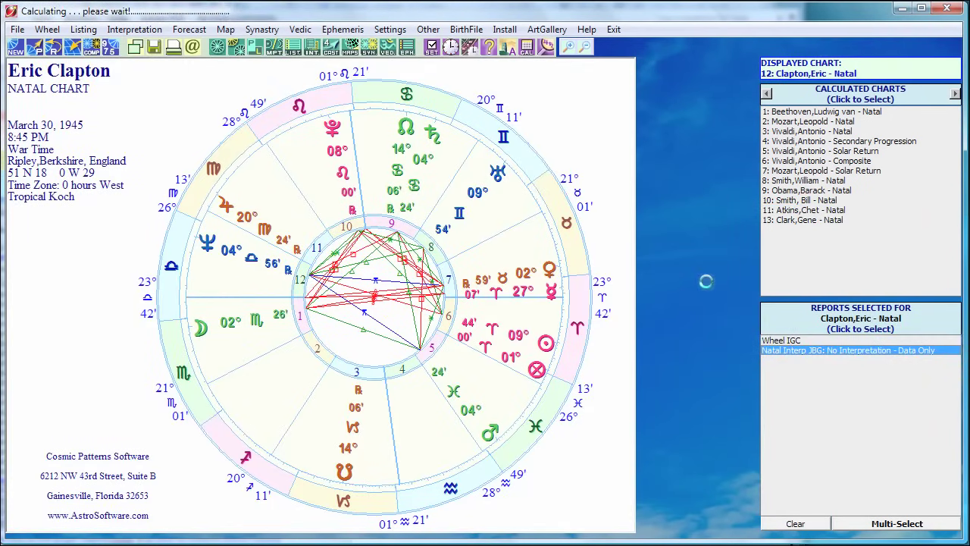